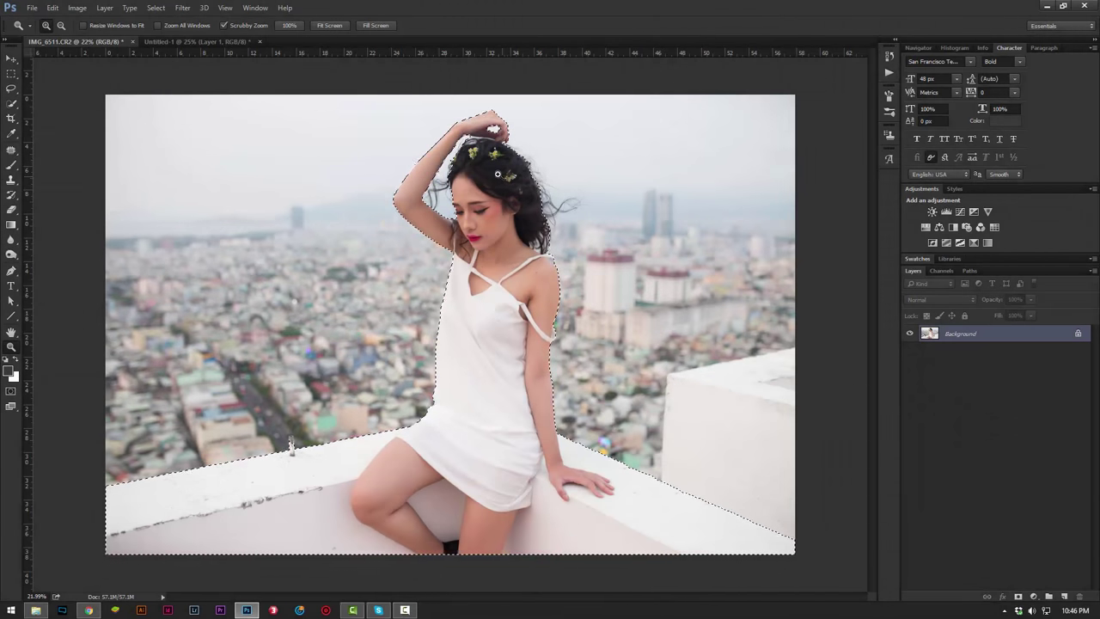
Step: Zoom out to show the whole photo and switch to the Quick Selection brush
left_click(530, 142)
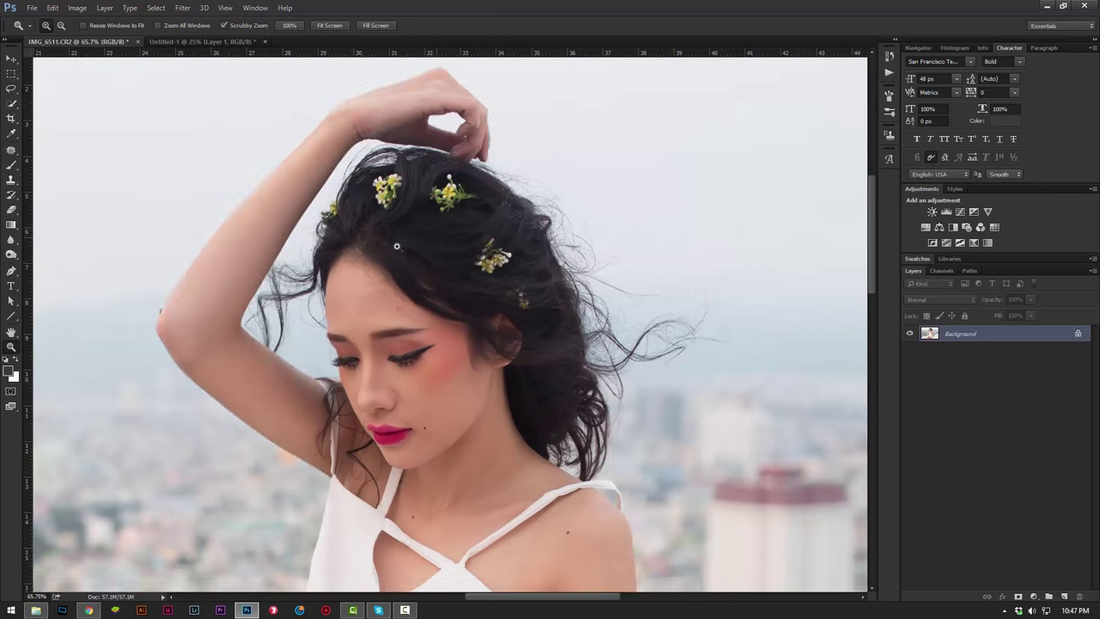
left_click_drag(284, 99, 161, 96)
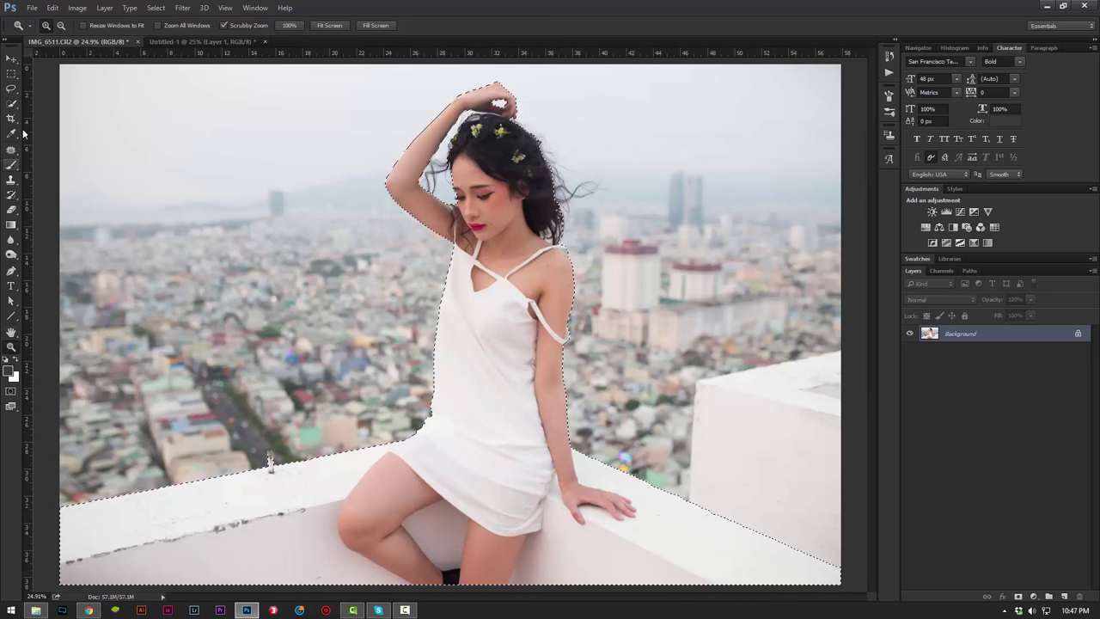
left_click(11, 74)
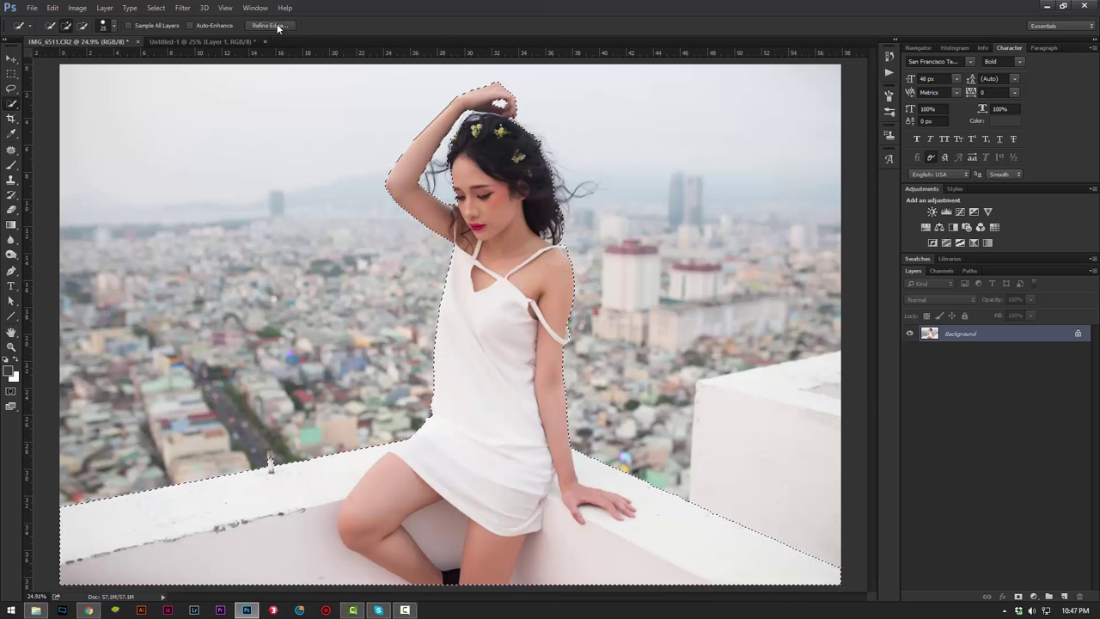
Step: Brush Refine Radius over both hair edges, output a masked layer, and start a new layer on Background
left_click(270, 26)
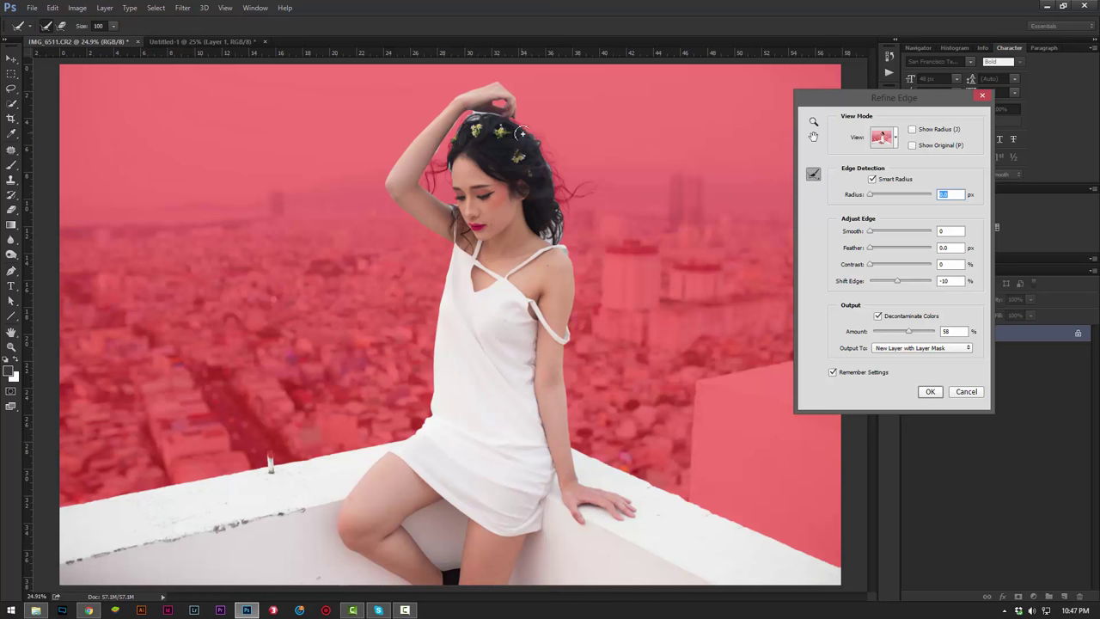
left_click_drag(522, 133, 580, 204)
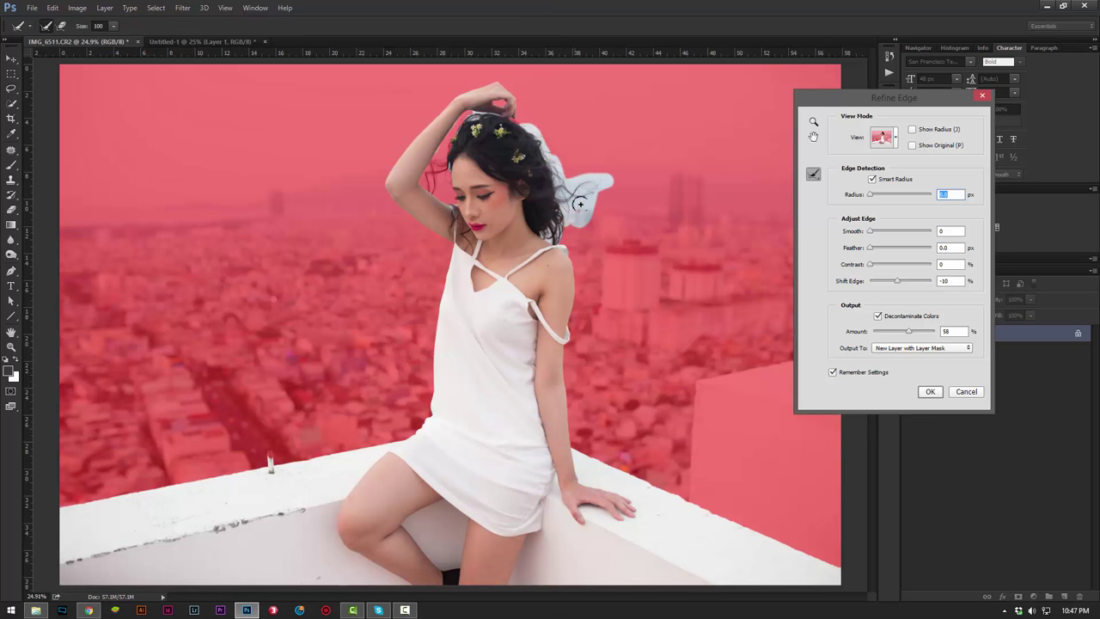
mouse_move(434, 160)
left_mouse_down()
mouse_move(448, 179)
mouse_move(487, 122)
left_mouse_up()
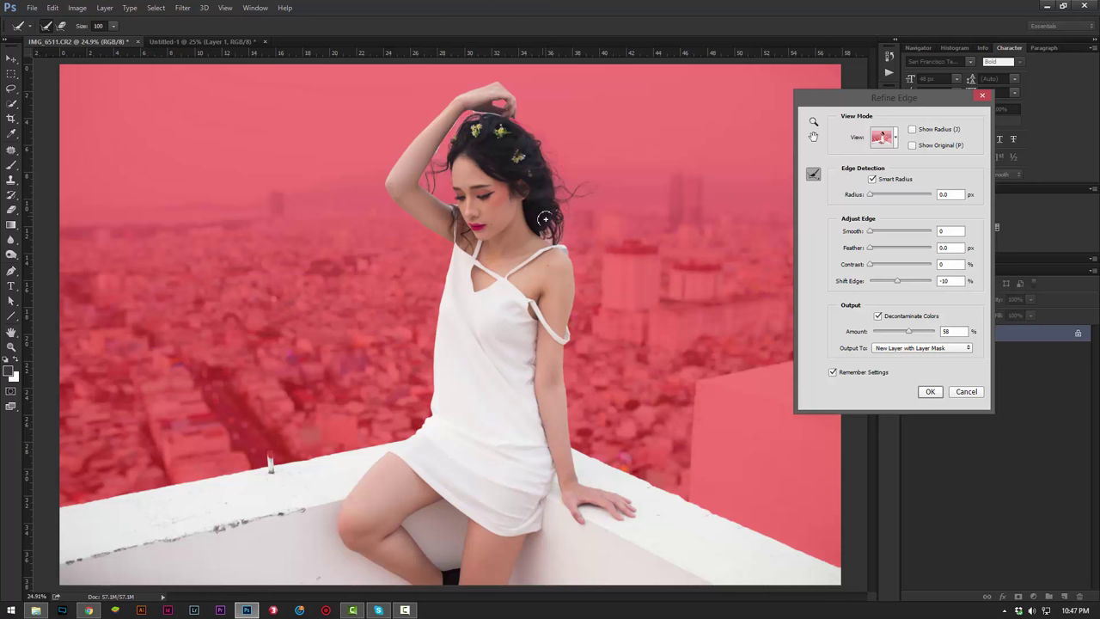
left_click(930, 391)
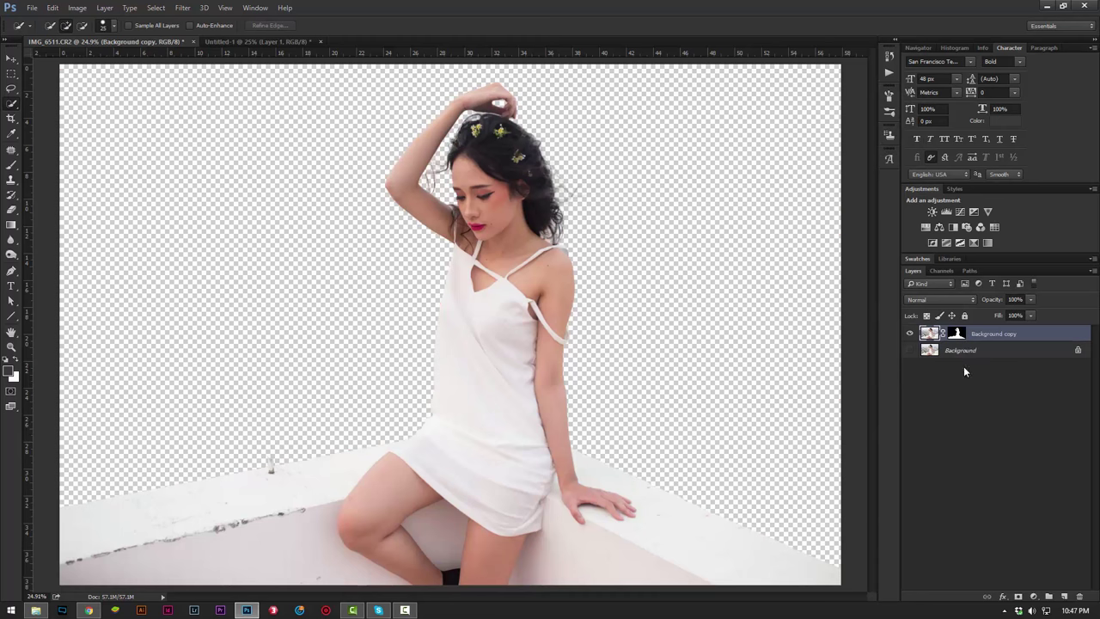
left_click(959, 366)
key("ctrl+shift+n")
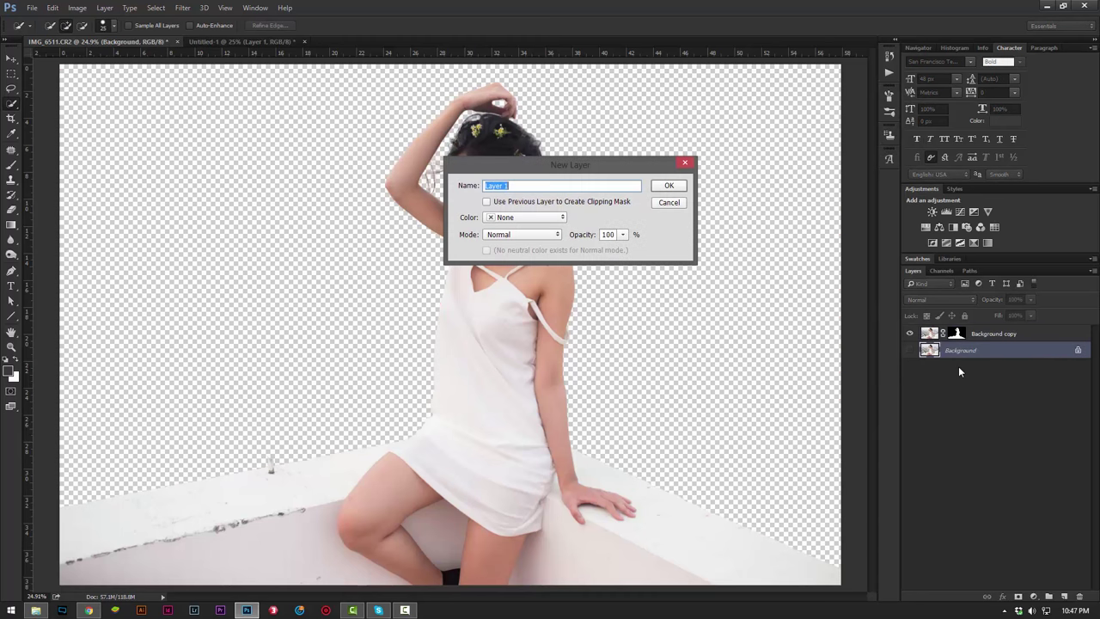
Step: Add a white-filled Layer 1 and zoom in on the hair edge against it
key("Return")
key("ctrl+BackSpace")
key("z")
left_click_drag(550, 133, 611, 155)
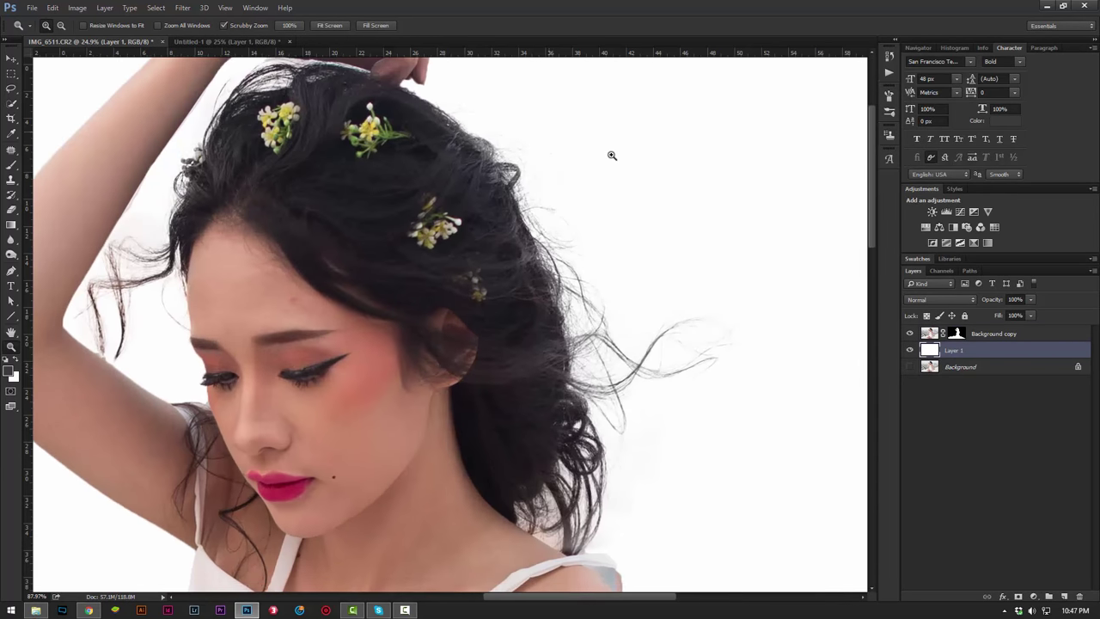
left_click(519, 142)
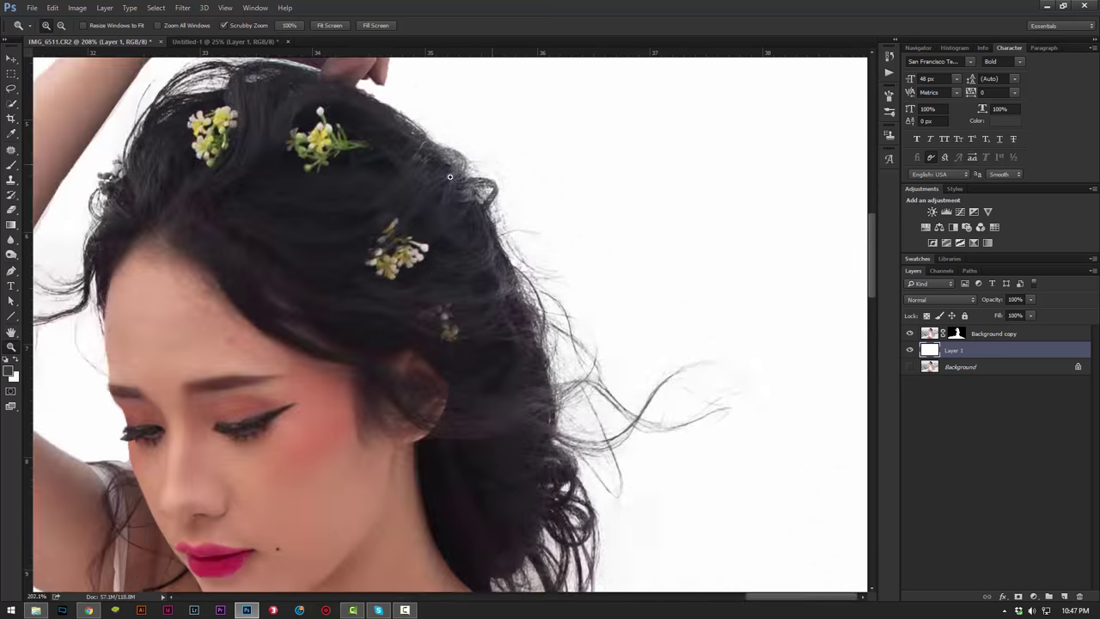
Step: Zoom back out, undo the white fill and delete the added layer
left_click_drag(484, 147, 395, 184)
key("ctrl+z")
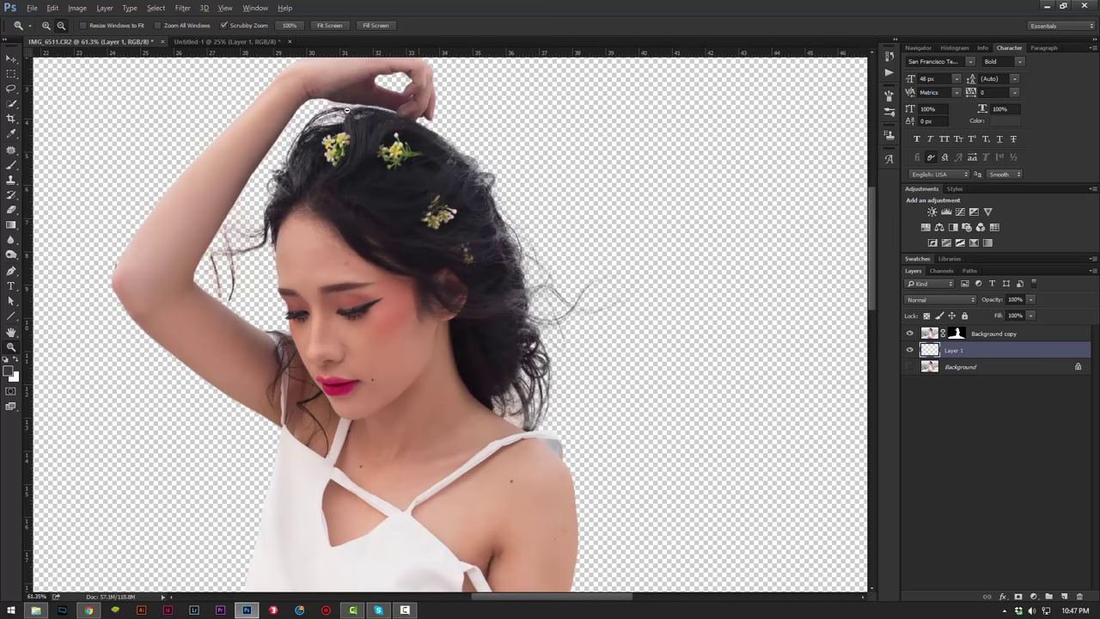
key("Delete")
key("Delete")
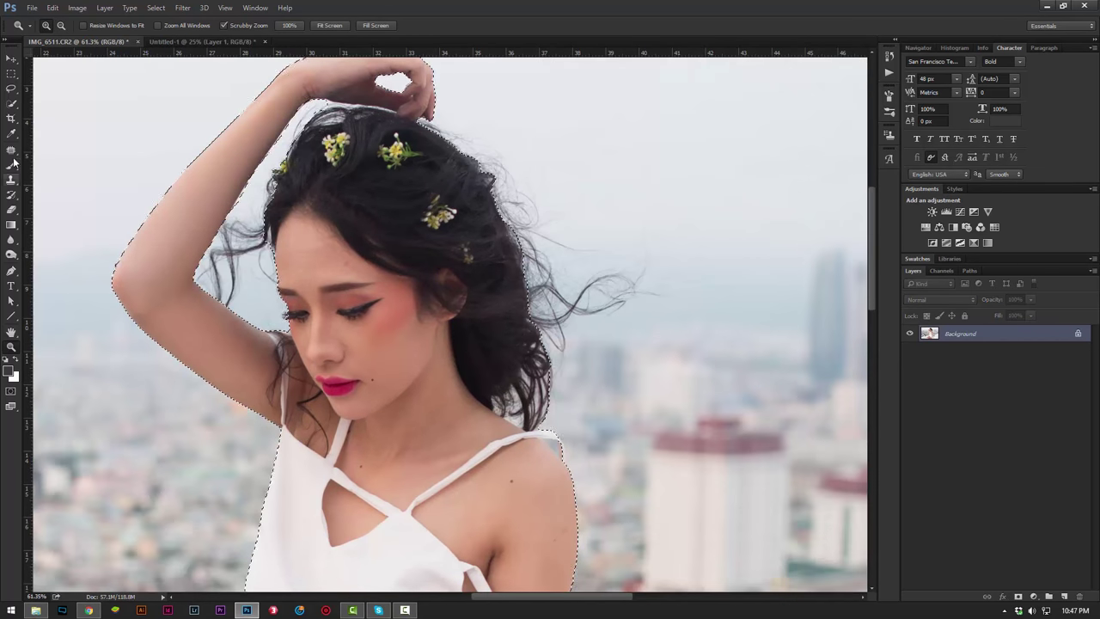
Step: Repaint Refine Radius over the right flyaway hair and crown, set Smooth 3 and Feather 0.3 px
key("ctrl+alt+r")
left_click_drag(513, 188, 636, 267)
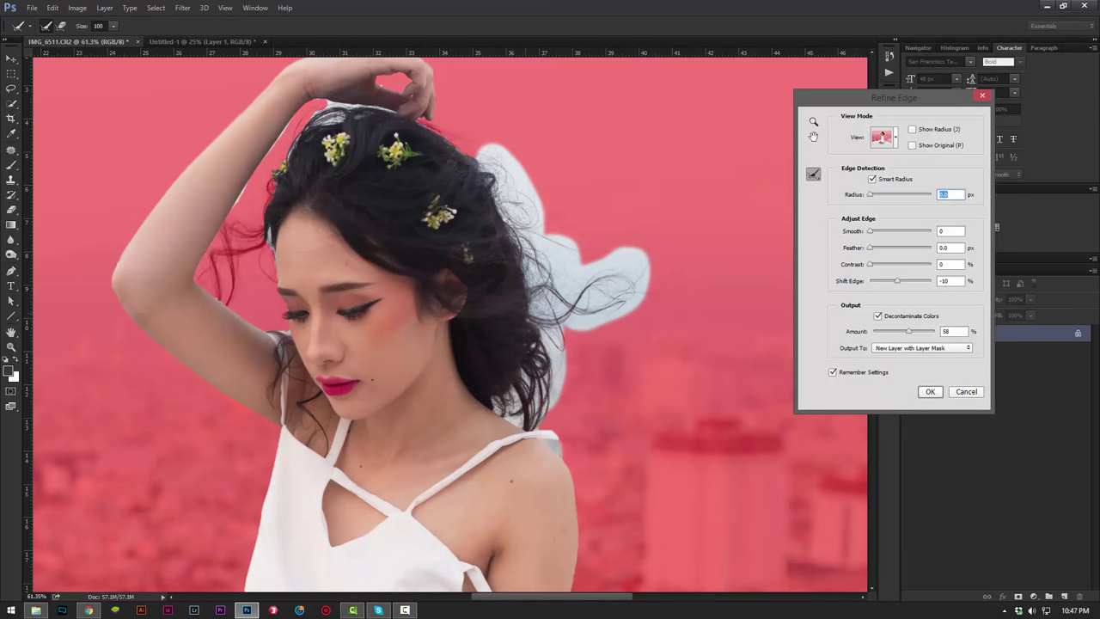
left_click_drag(483, 156, 462, 130)
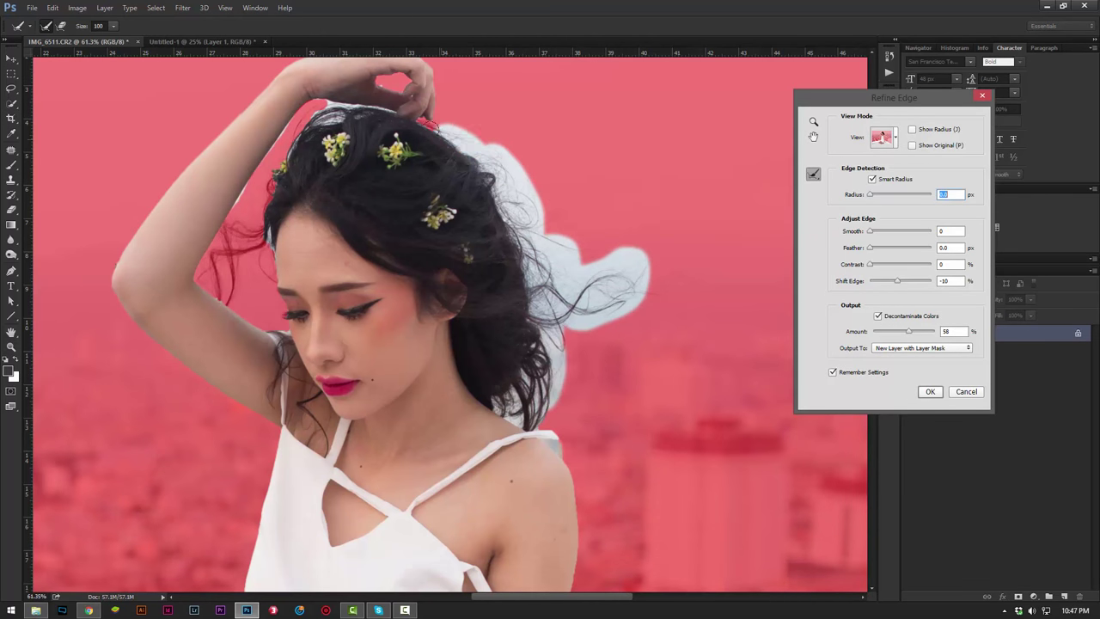
left_click(872, 233)
type("3")
key("Tab")
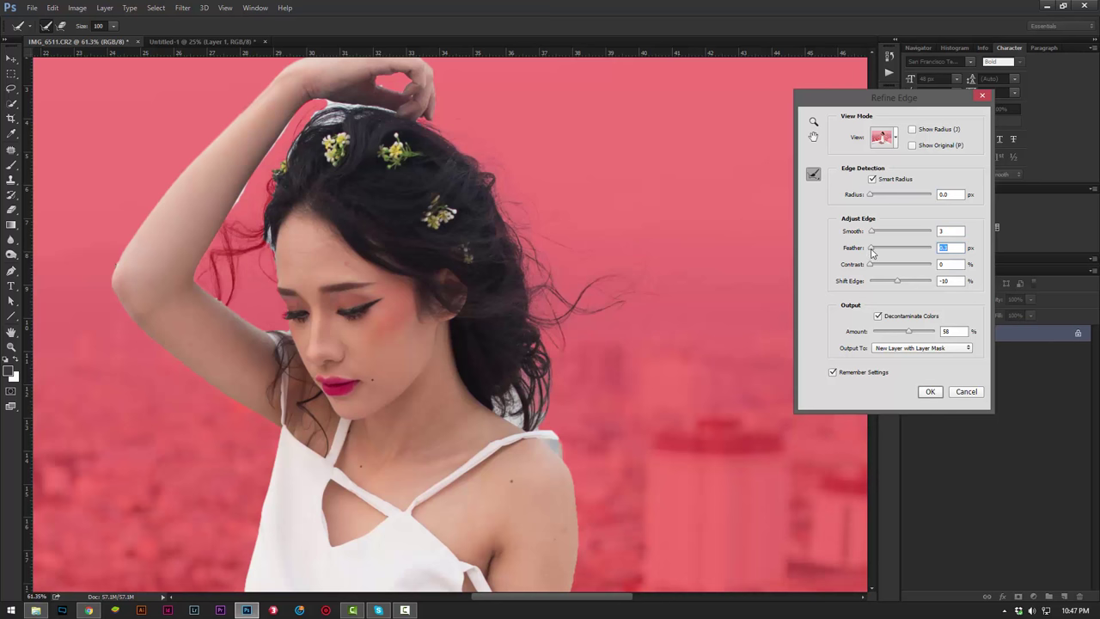
type("0.3")
key("Tab")
left_click(928, 392)
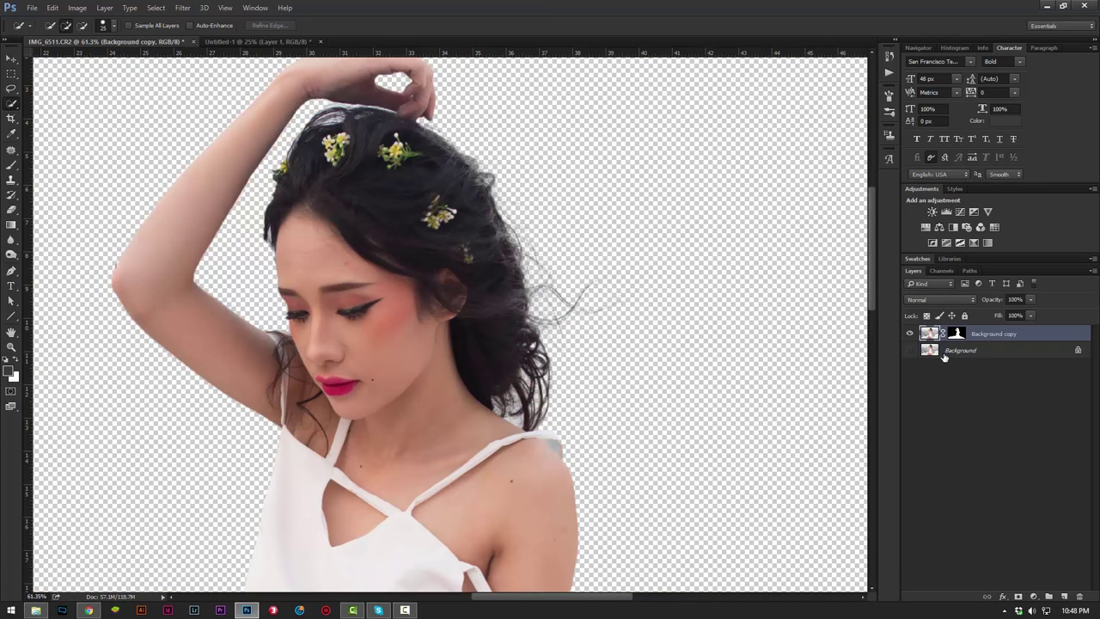
Step: Add a white-filled layer above Background and zoom in on the upper hair
left_click(945, 351)
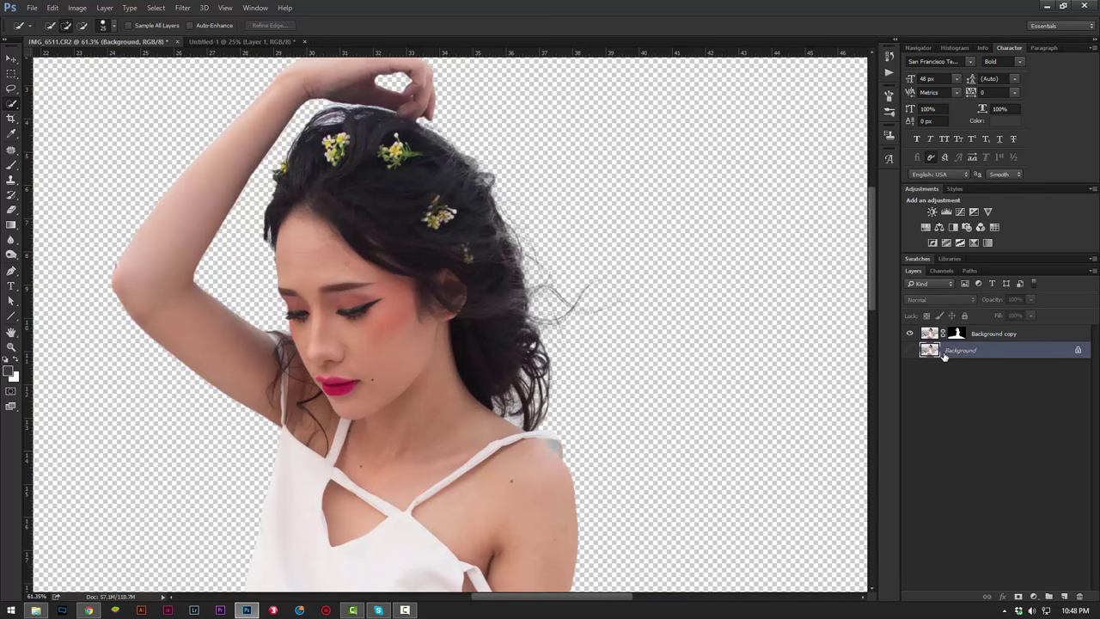
key("ctrl+shift+alt+n")
key("ctrl+BackSpace")
key("z")
left_click_drag(556, 183, 597, 192)
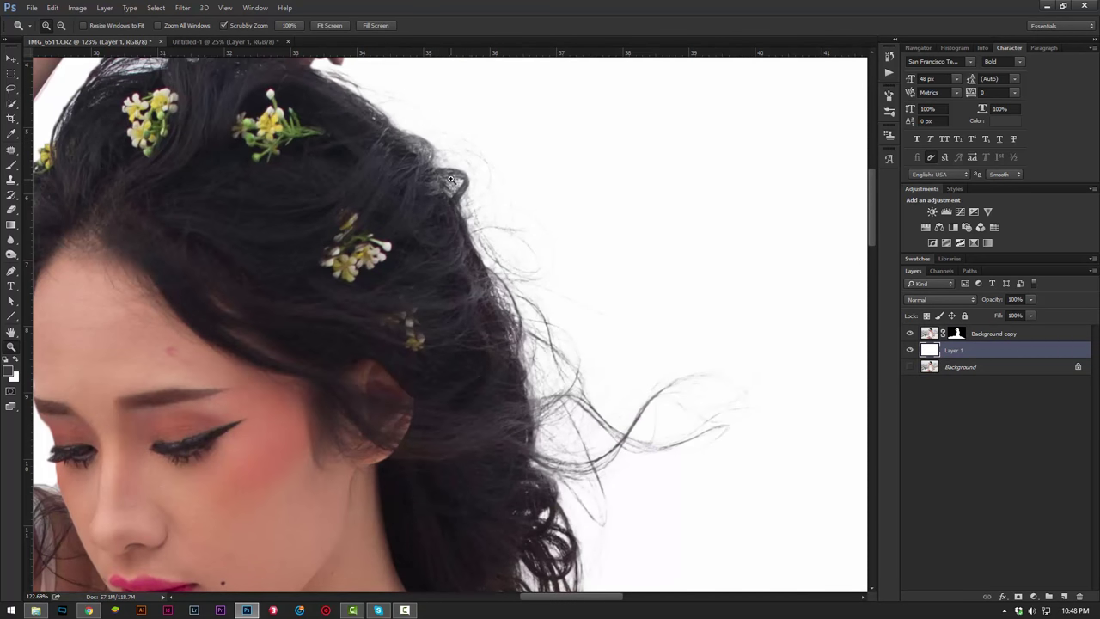
Step: Inspect the hair close up, then undo both the white layer and the cutout layer
scroll(451, 178, "down", 5)
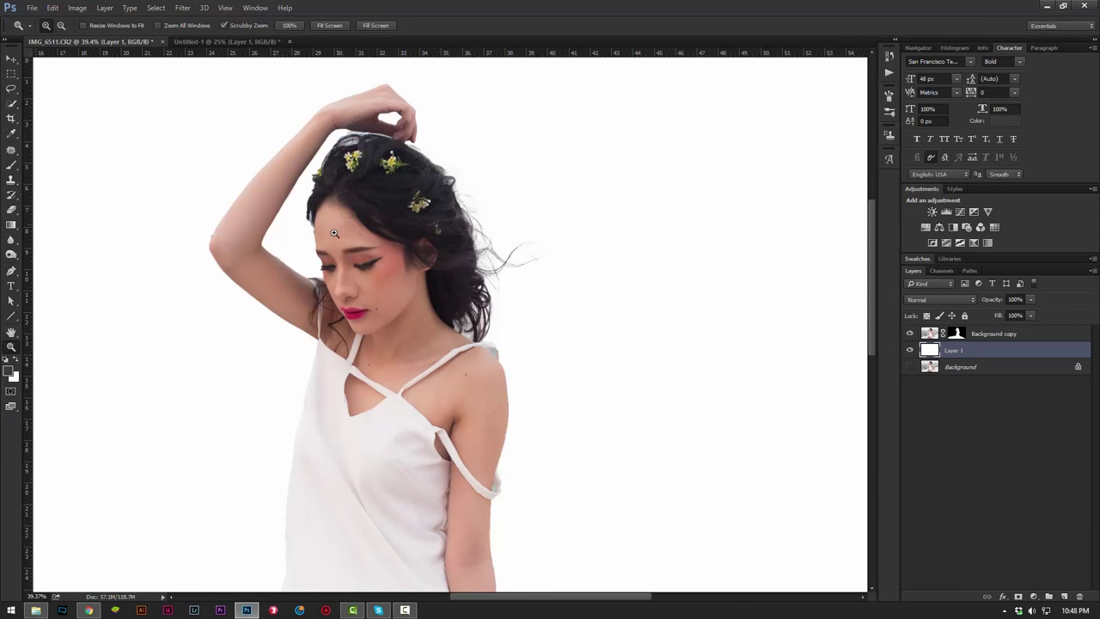
mouse_move(354, 149)
left_mouse_down()
mouse_move(409, 255)
mouse_move(480, 286)
left_mouse_up()
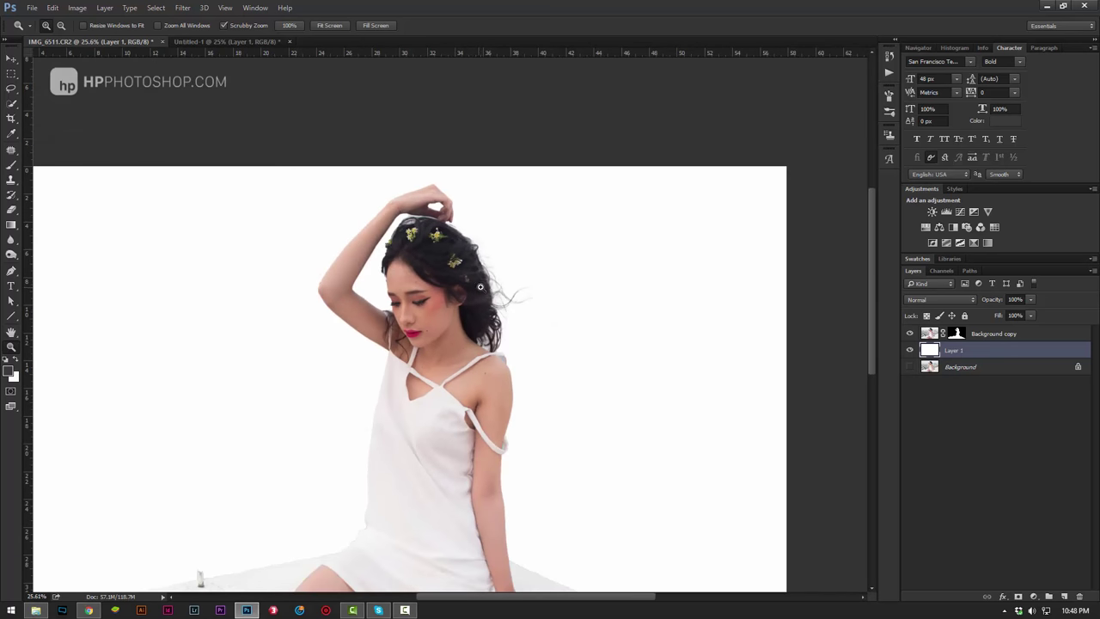
key("ctrl+alt+z")
key("ctrl+alt+z")
key("ctrl+alt+z")
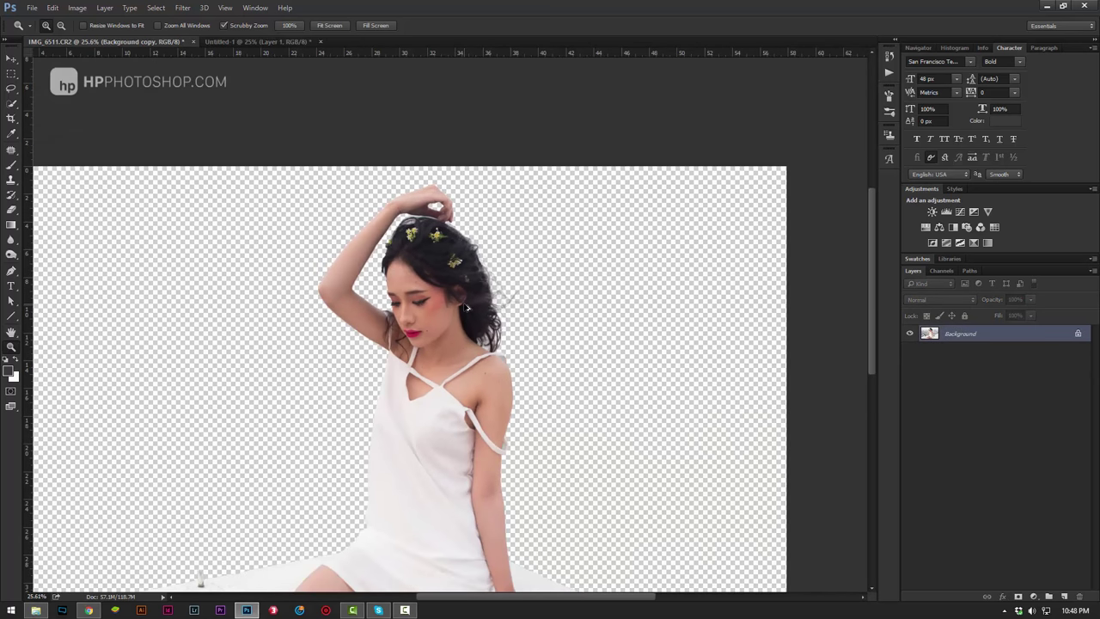
key("ctrl+alt+z")
Step: Zoom to the head and extend the quick selection along the raised arm to the hand
left_click(476, 282)
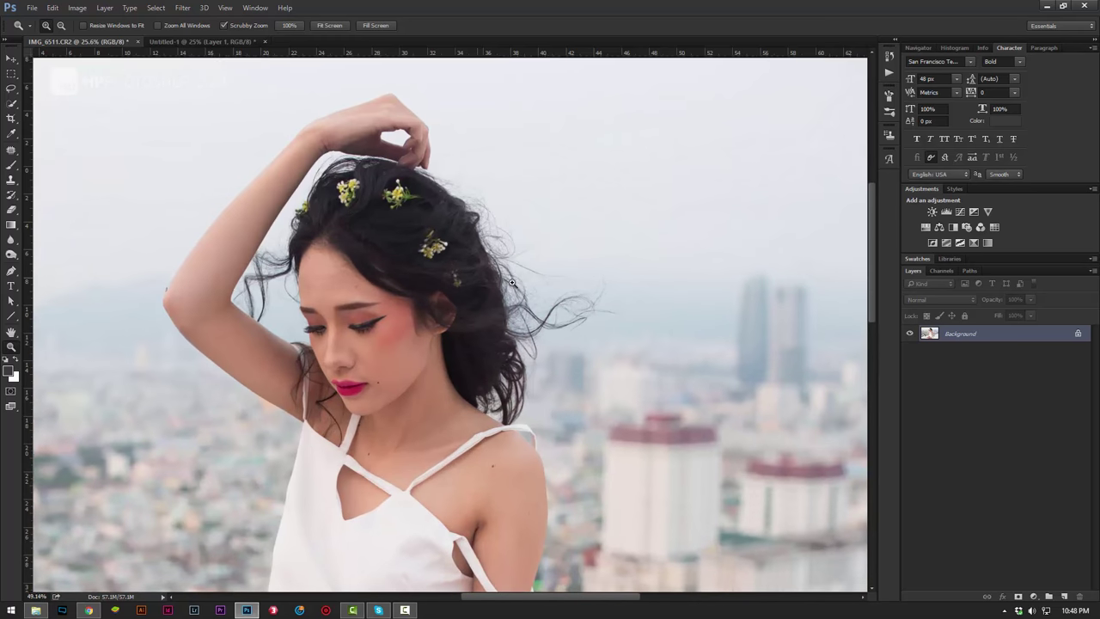
left_click_drag(11, 103, 47, 103)
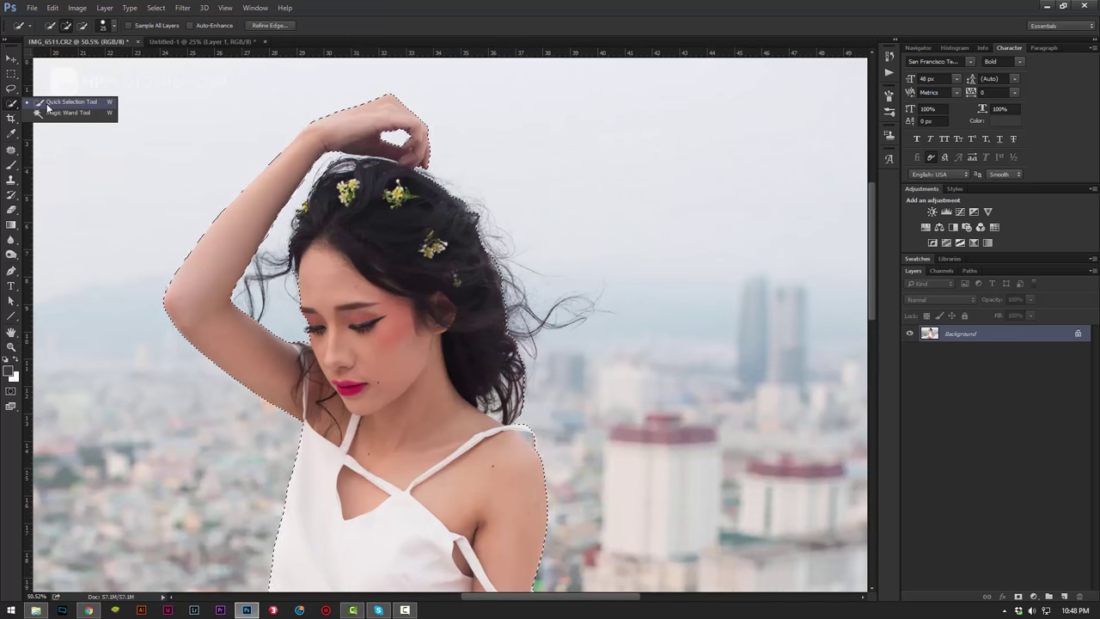
left_click_drag(259, 163, 334, 102)
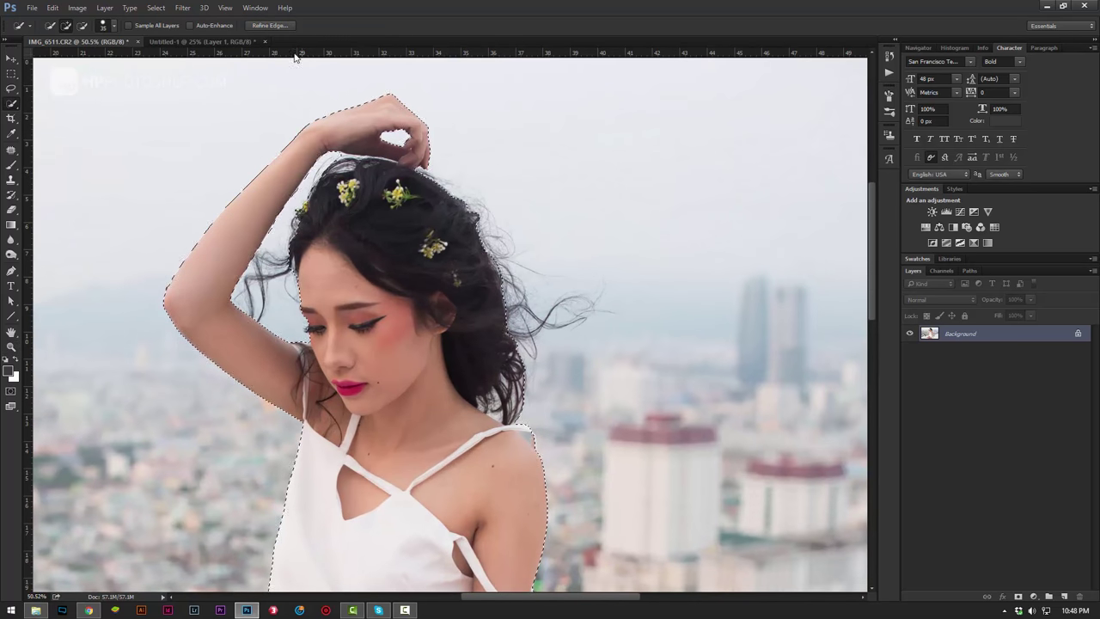
left_click(269, 25)
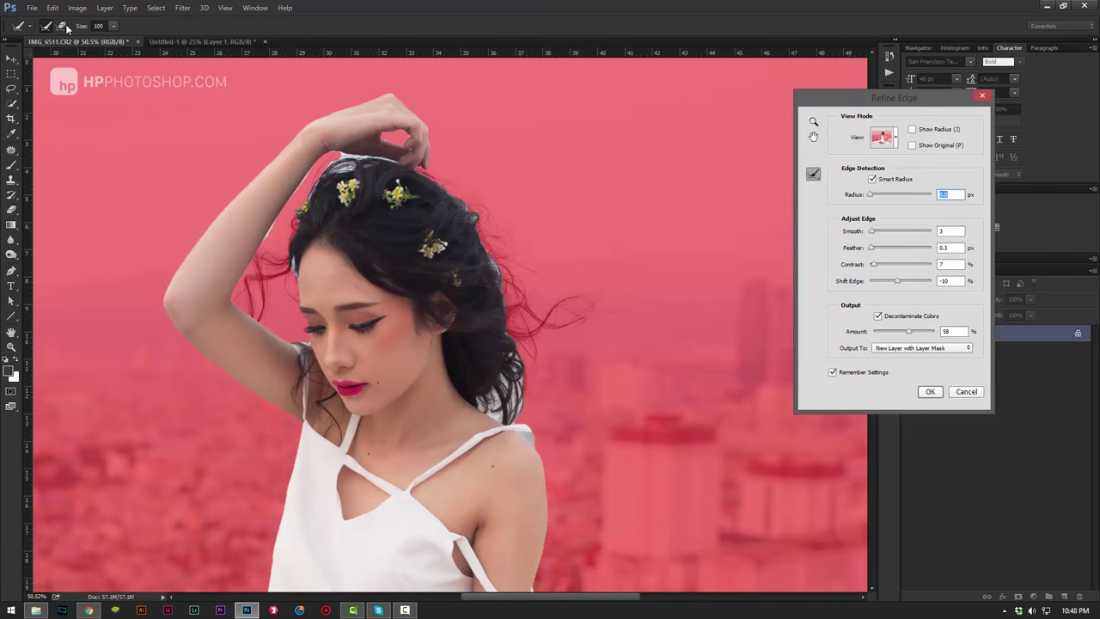
Step: Refine the hair edges at the right side, flying lock, crown, left side and neck, outputting a masked layer
left_click_drag(441, 177, 528, 392)
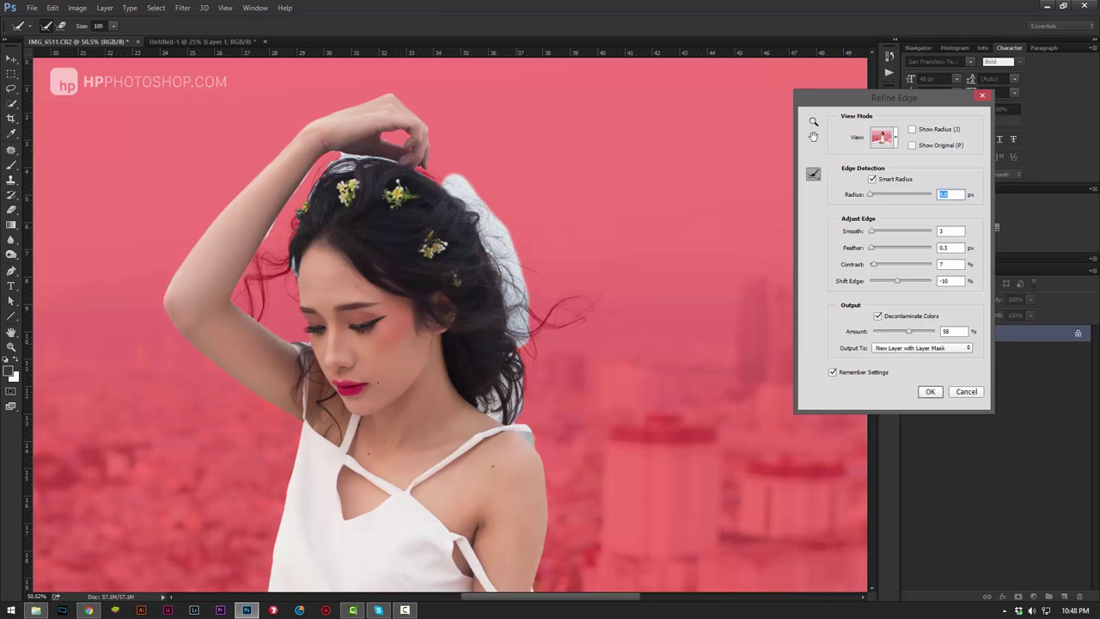
mouse_move(512, 404)
left_mouse_down()
mouse_move(583, 297)
mouse_move(604, 306)
left_mouse_up()
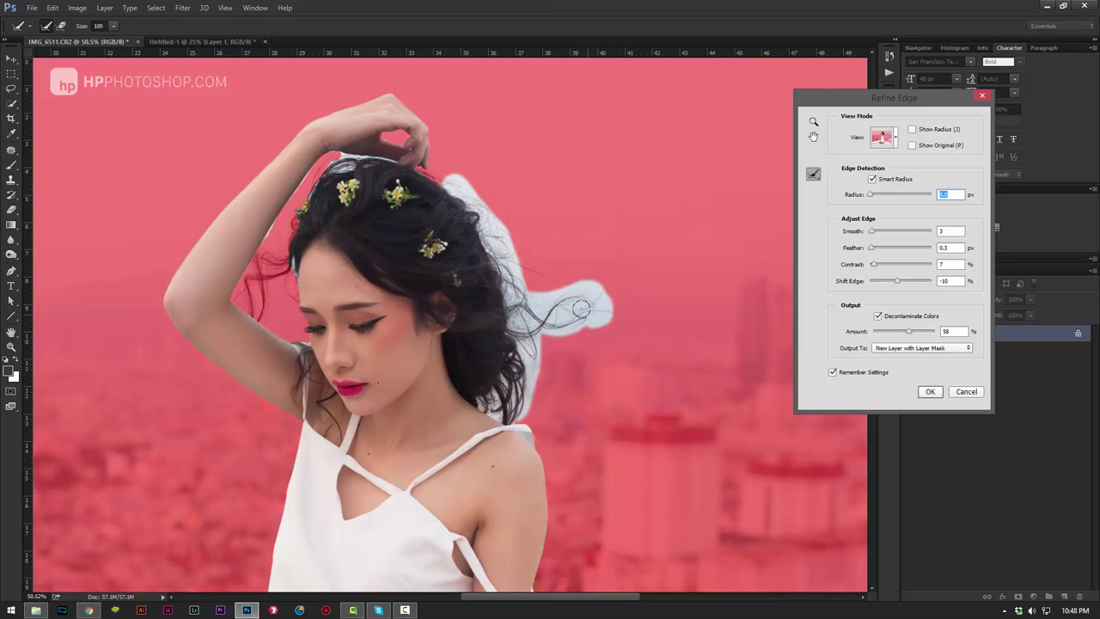
left_click_drag(333, 160, 322, 162)
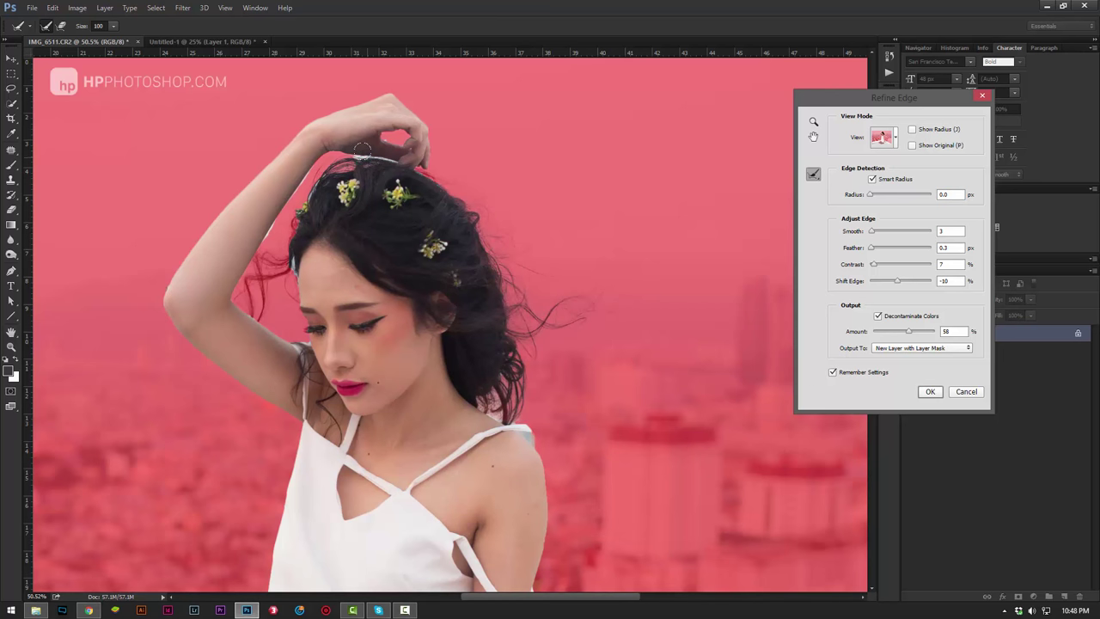
left_click_drag(365, 157, 352, 159)
mouse_move(284, 250)
left_mouse_down()
mouse_move(260, 314)
mouse_move(325, 159)
left_mouse_up()
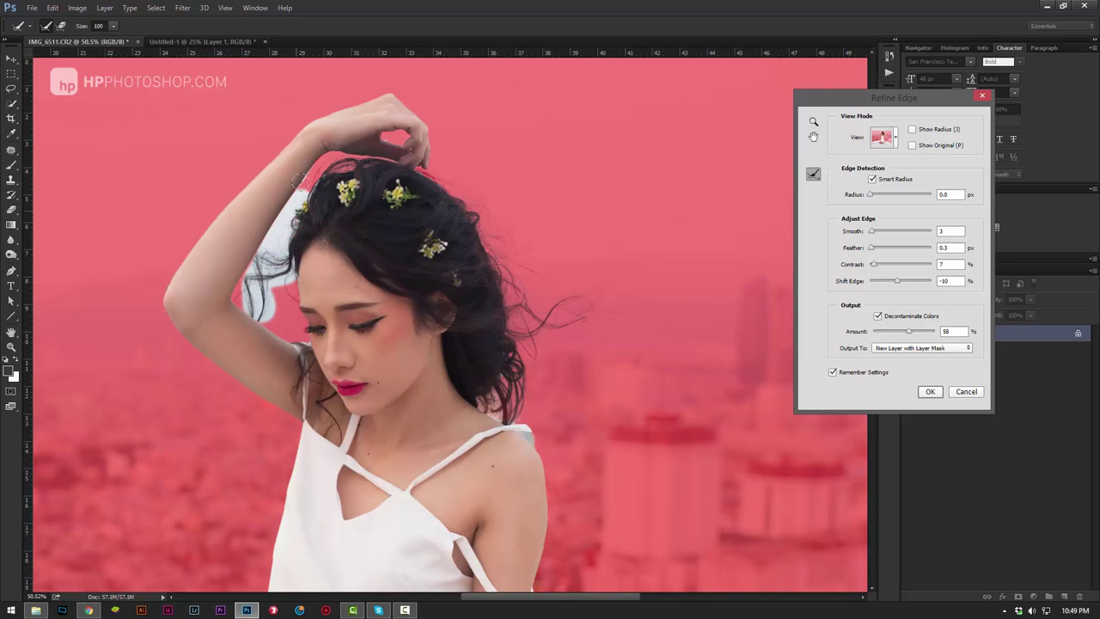
left_click_drag(280, 288, 253, 267)
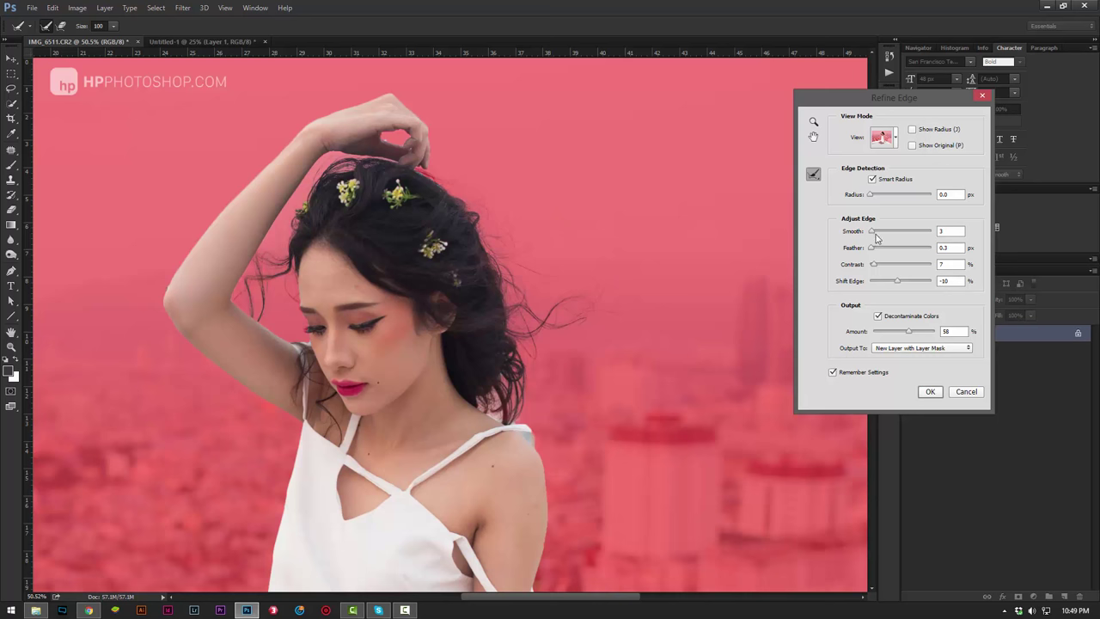
left_click_drag(486, 395, 483, 391)
left_click(931, 392)
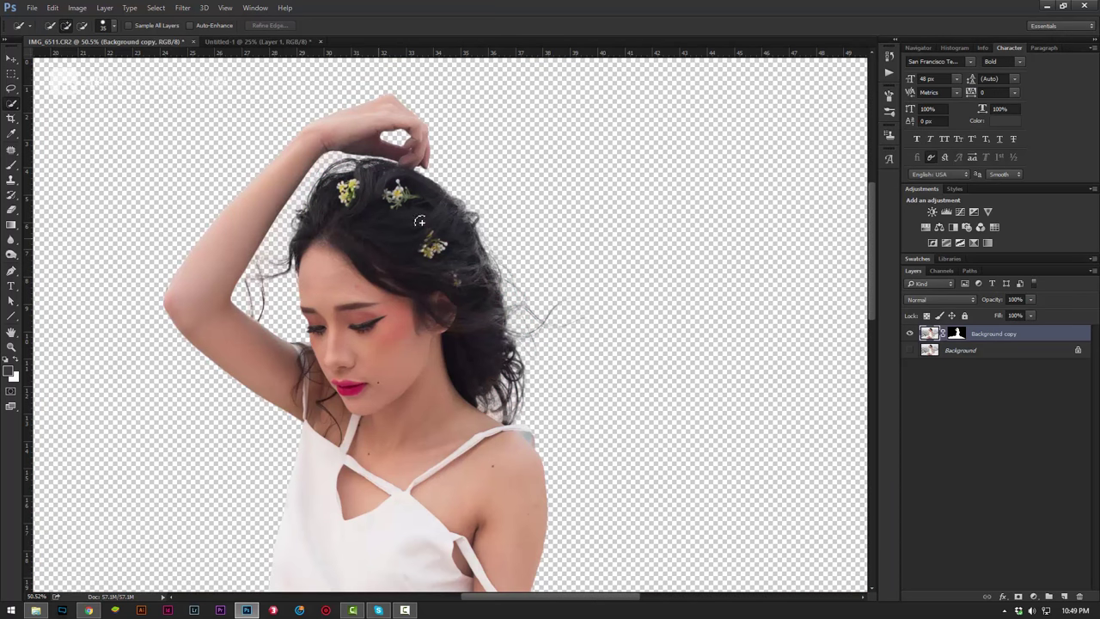
Step: Zoom the view back to 50% to see the whole cutout
key("z")
left_click(435, 275, "alt")
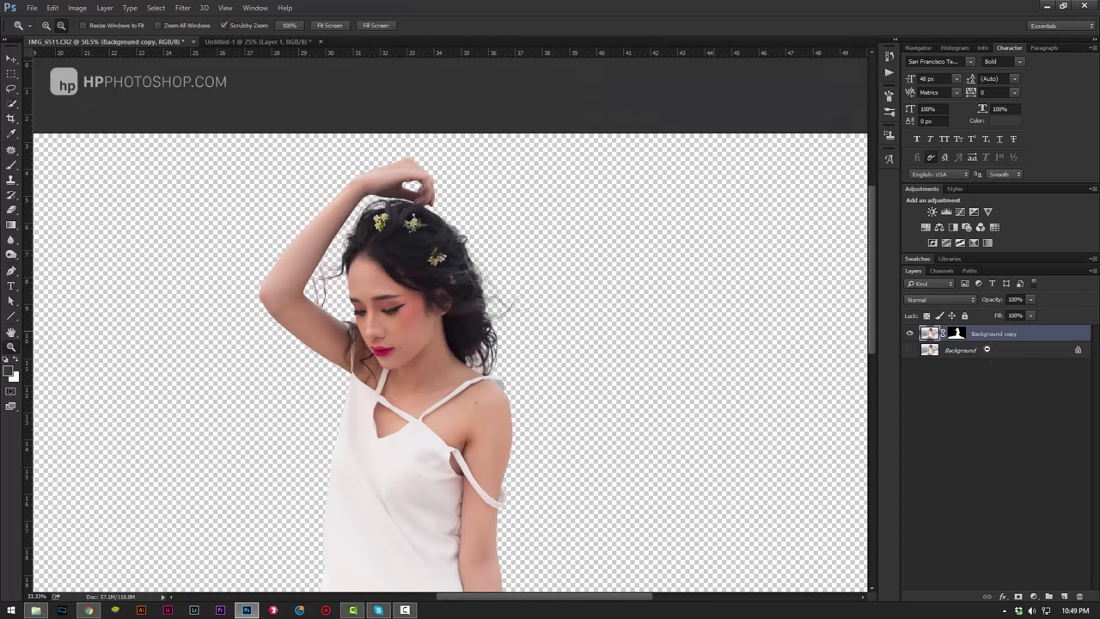
key("ctrl+plus")
Step: Show Background again, add Layer 1 above it, then select all of the city skyline document
left_click(961, 350)
left_click(909, 349)
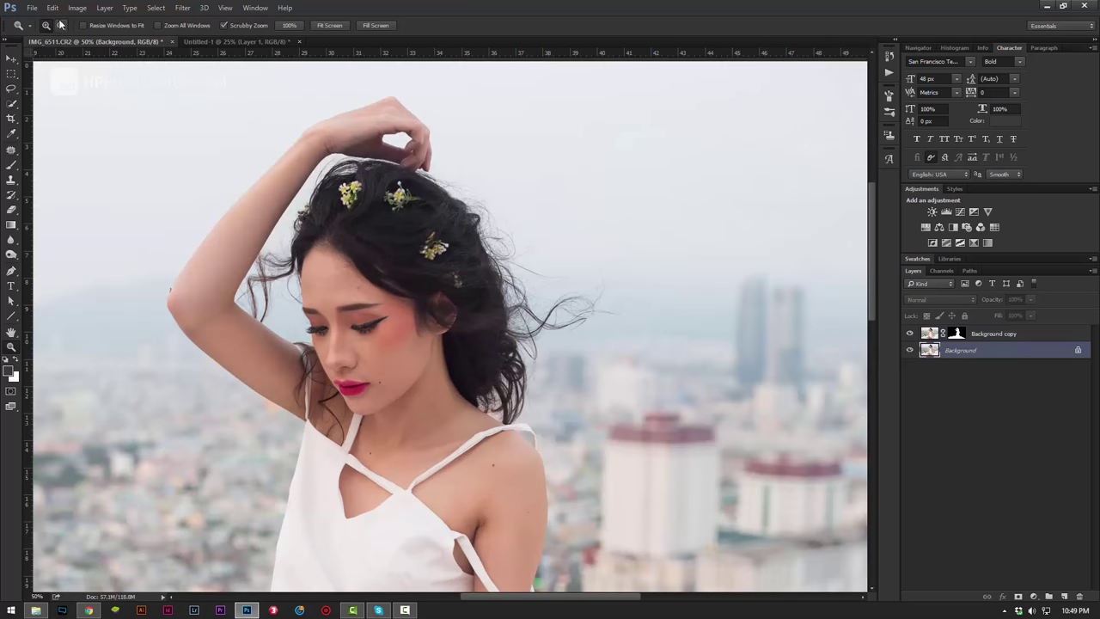
key("ctrl+shift+n")
key("Return")
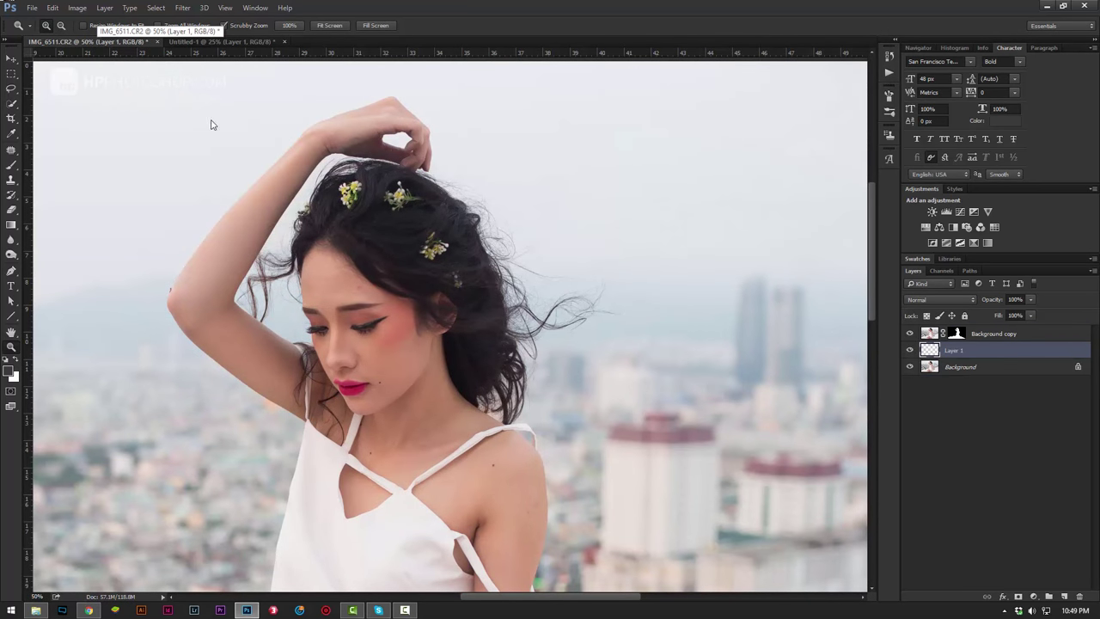
key("ctrl+Tab")
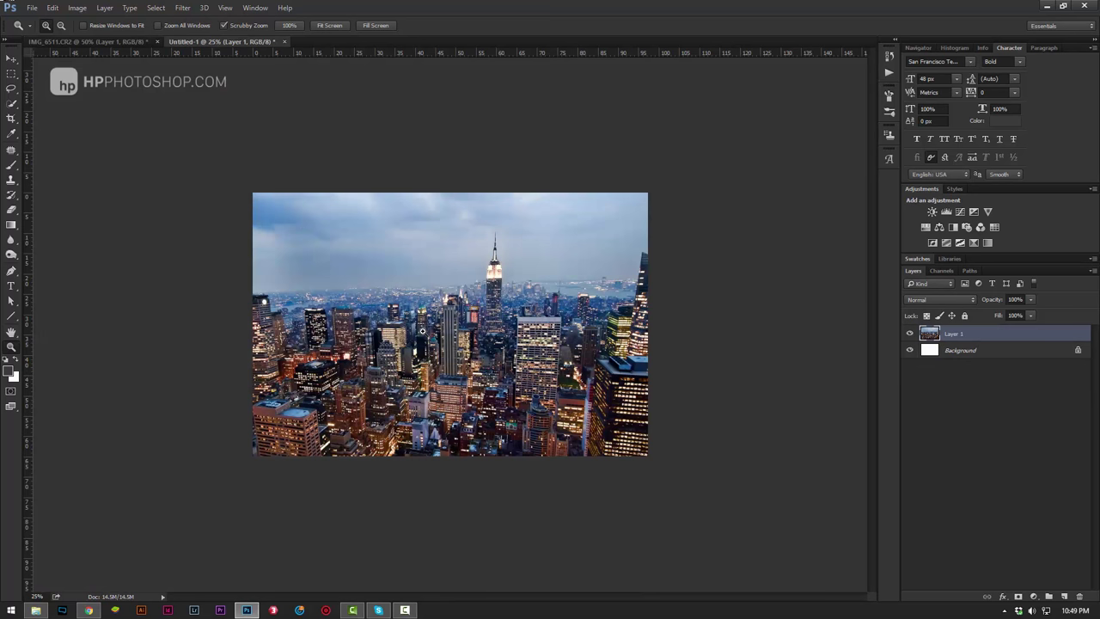
key("ctrl+a")
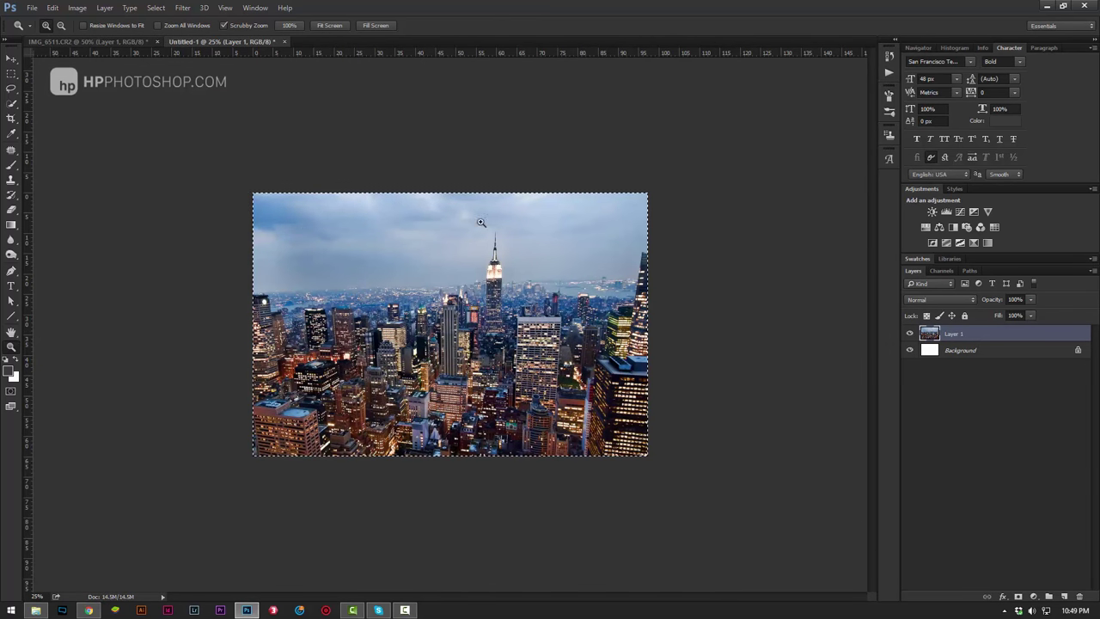
Step: Paste the city skyline into Layer 1 of the portrait and zoom out to see it
key("ctrl+Tab")
key("ctrl+v")
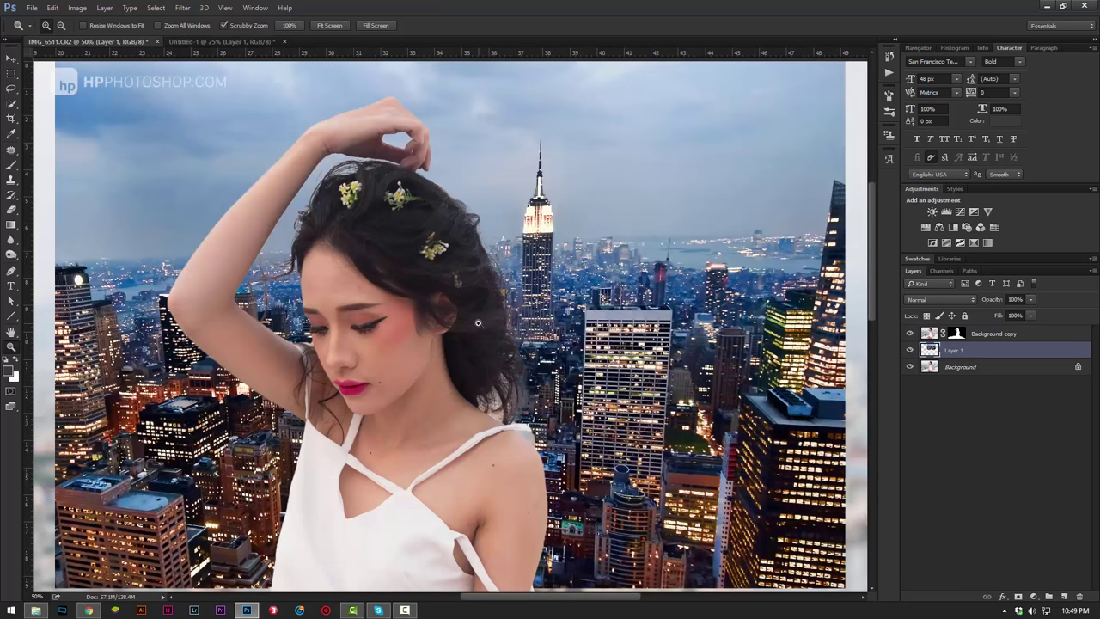
right_click(477, 322)
left_click(503, 373)
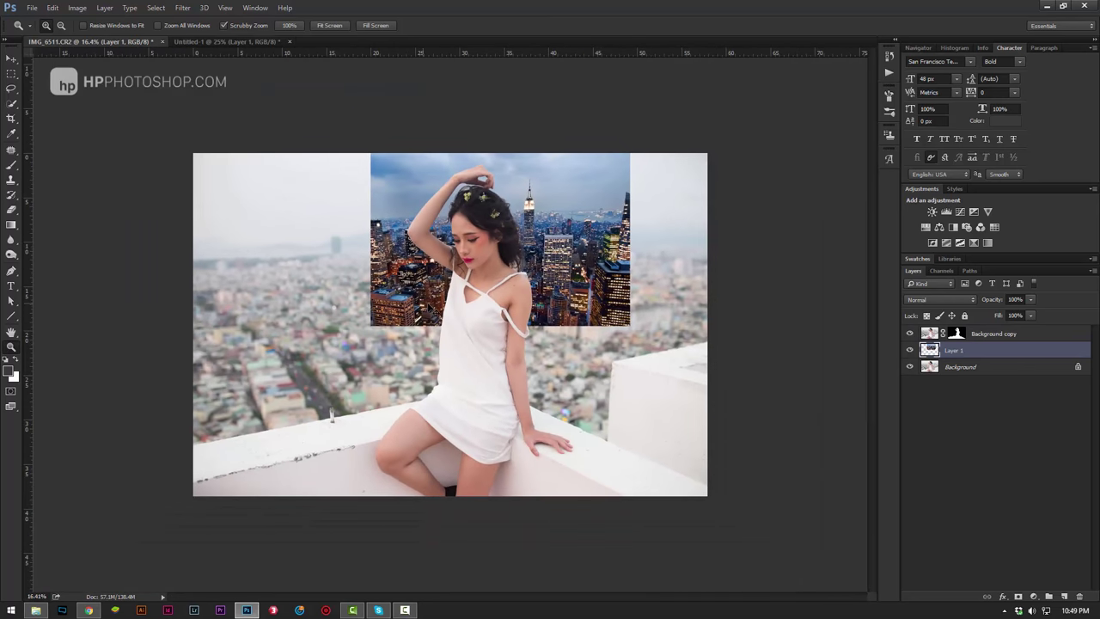
Step: Scale the skyline to about 225% and position it to cover the canvas, then zoom on the head
key("ctrl+t")
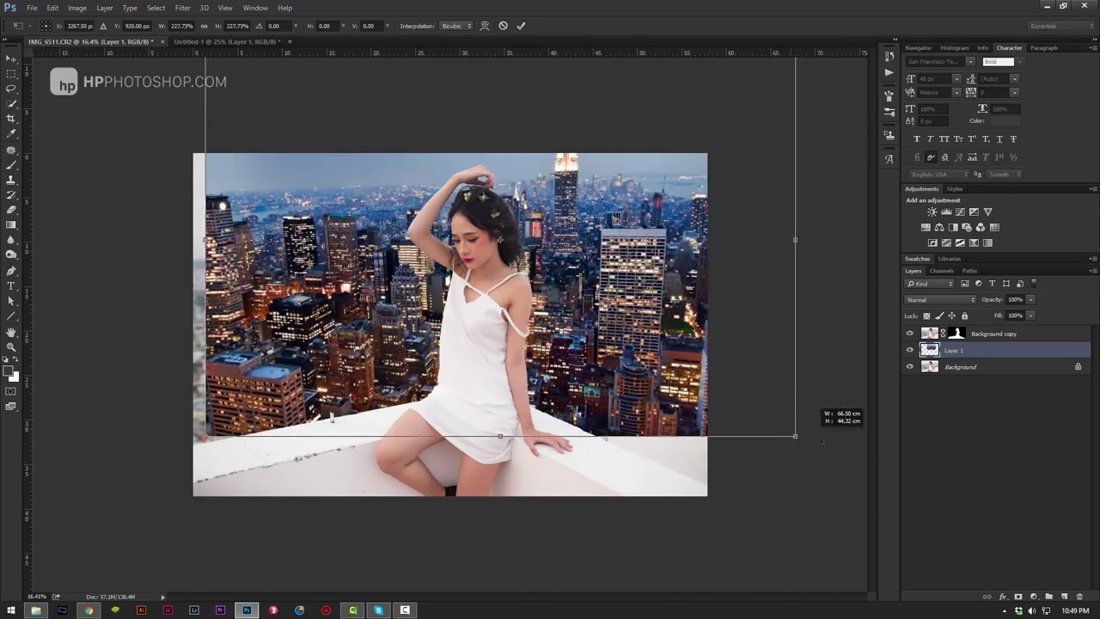
left_click_drag(633, 325, 844, 467)
mouse_move(623, 275)
left_mouse_down()
mouse_move(655, 365)
mouse_move(645, 341)
left_mouse_up()
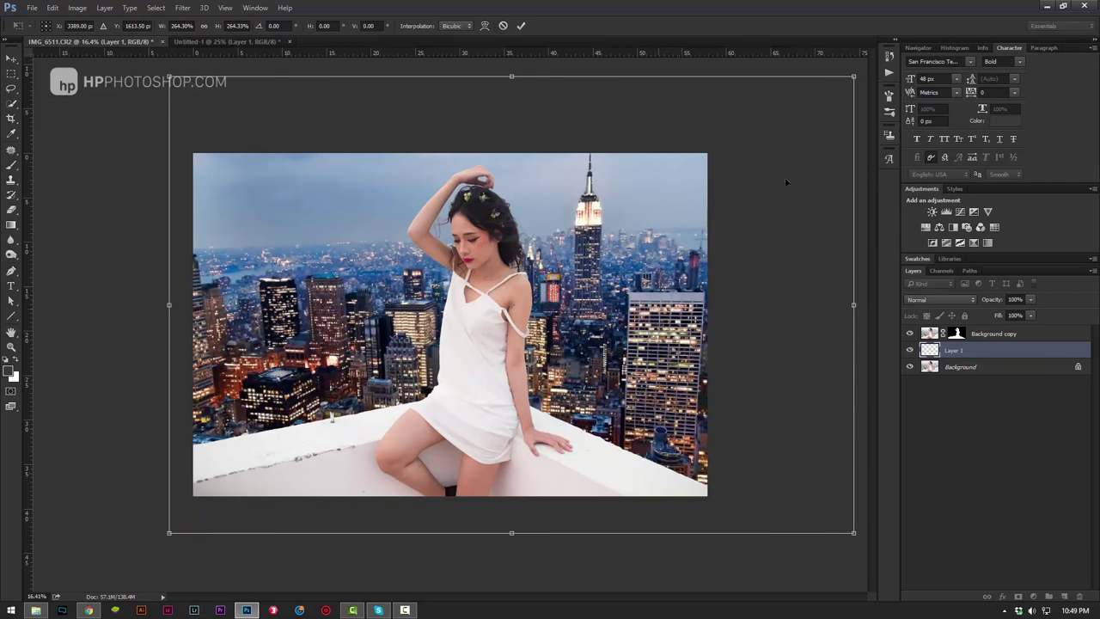
left_click_drag(853, 76, 806, 117)
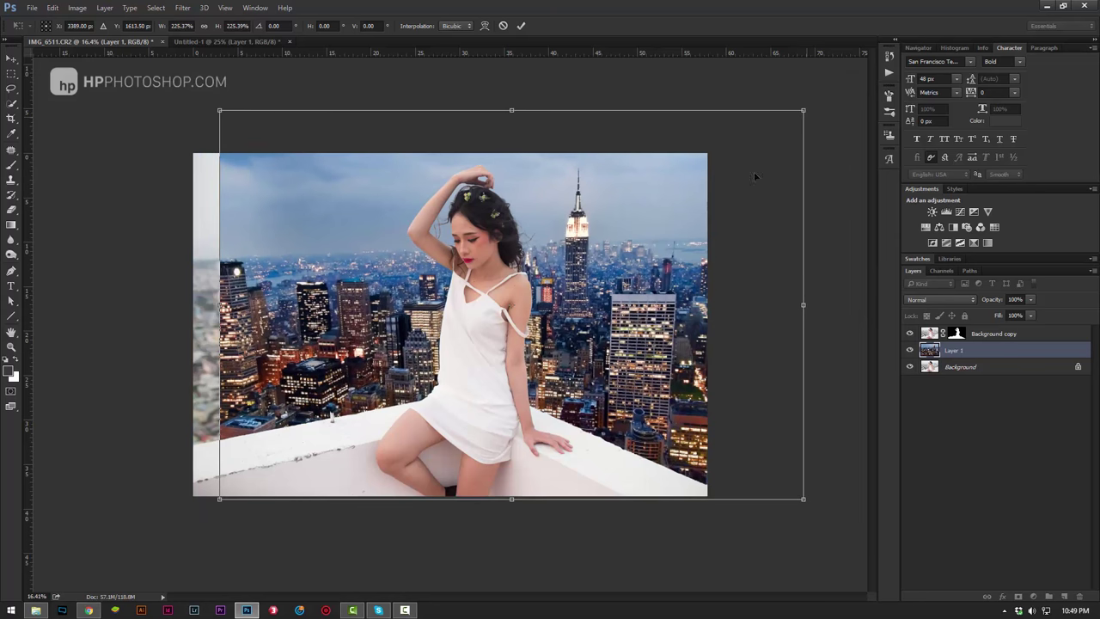
mouse_move(756, 177)
left_mouse_down()
mouse_move(593, 297)
mouse_move(607, 295)
left_mouse_up()
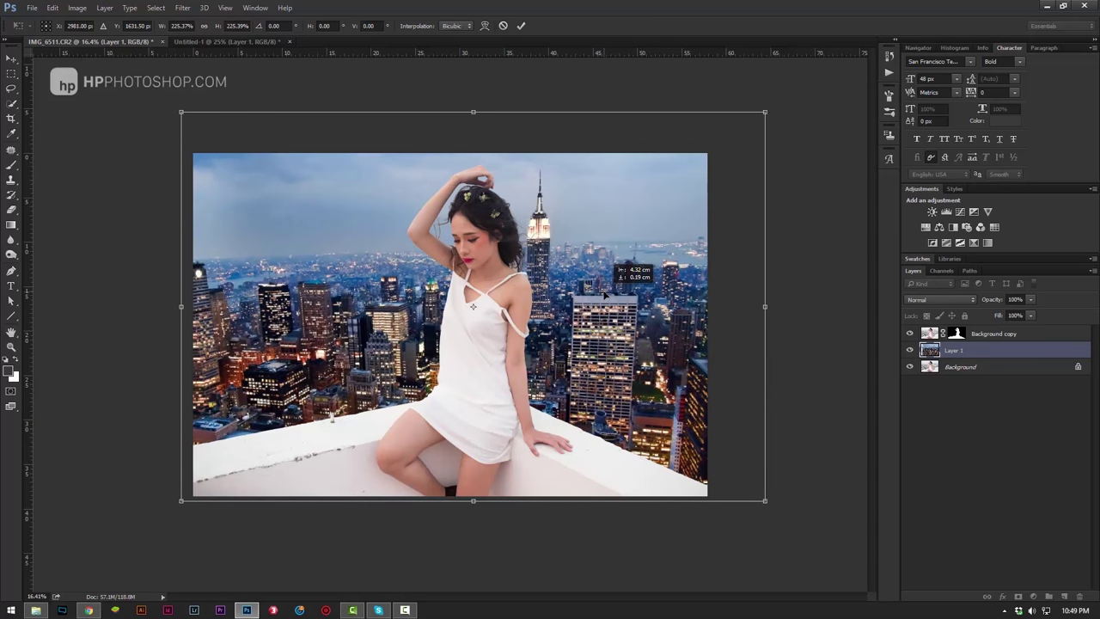
key("Return")
key("z")
left_click_drag(523, 247, 504, 254)
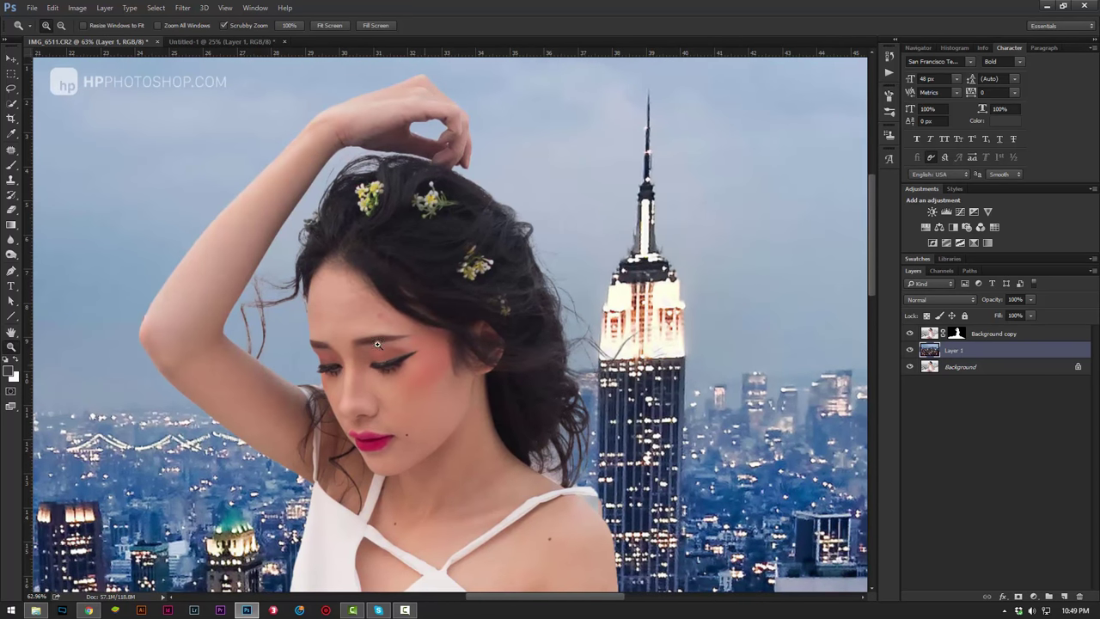
Step: Select the original Background layer, choose the Lasso tool, and hide the skyline layer
left_click(11, 104)
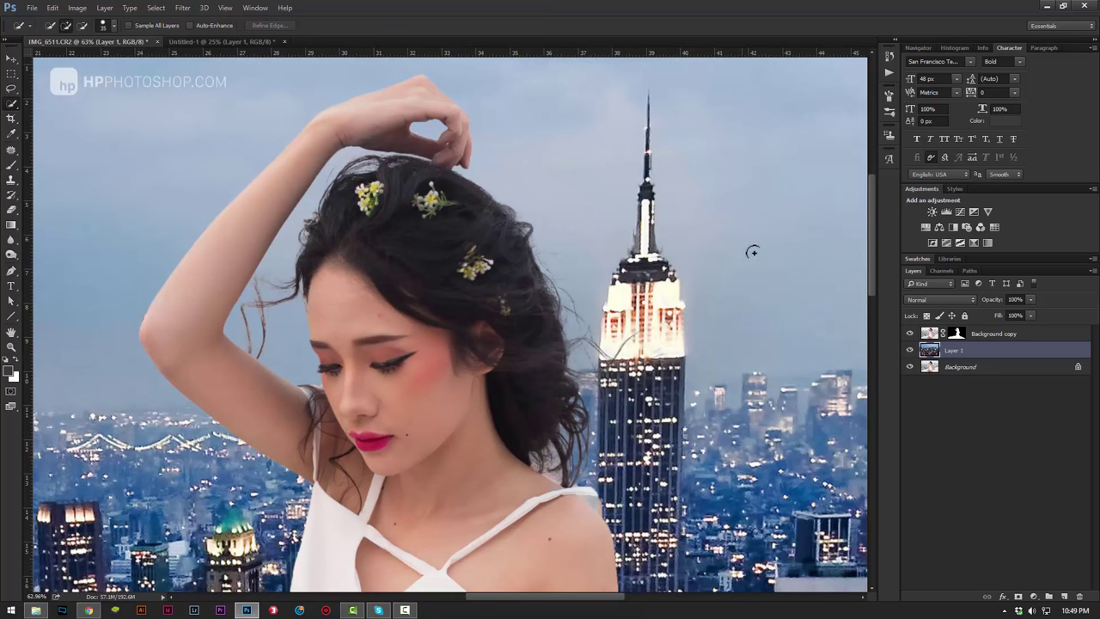
left_click(1020, 338)
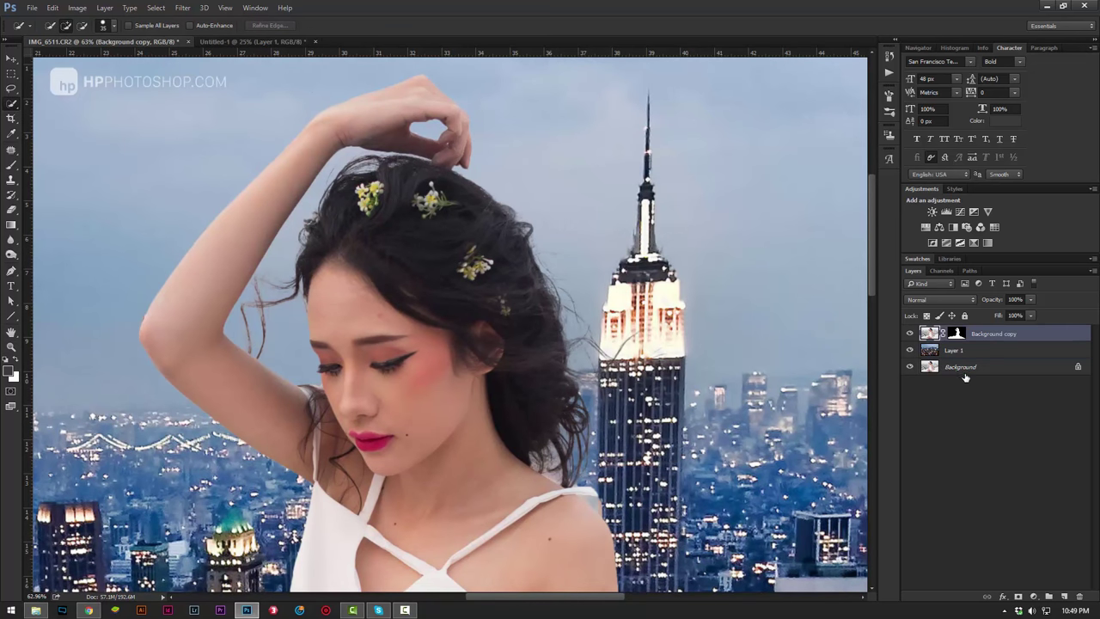
left_click(965, 370)
left_click(11, 89)
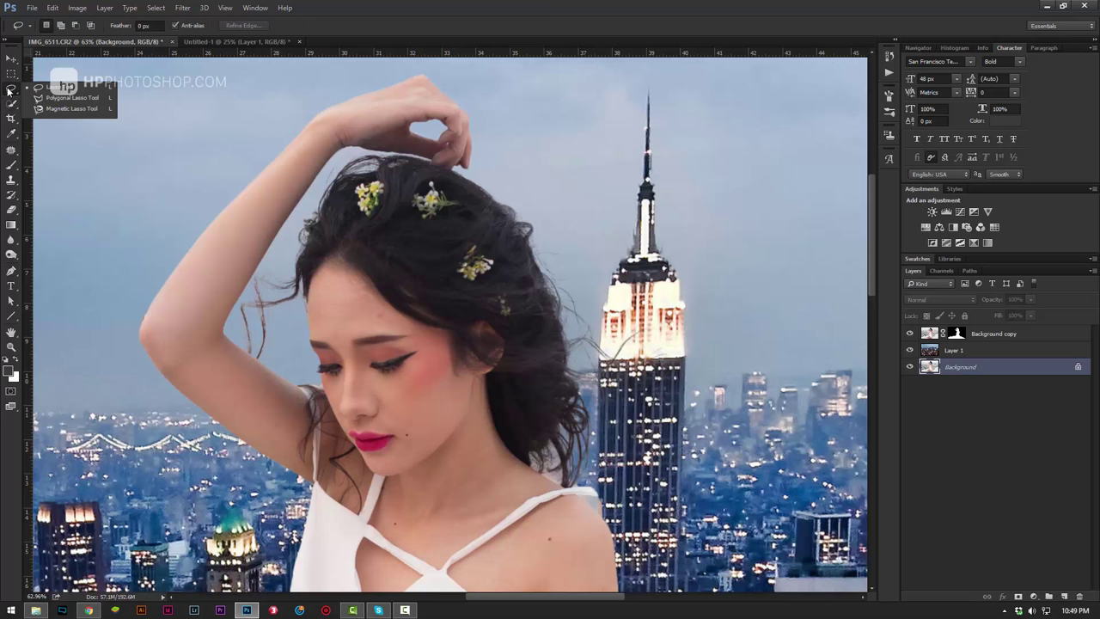
left_click(51, 91)
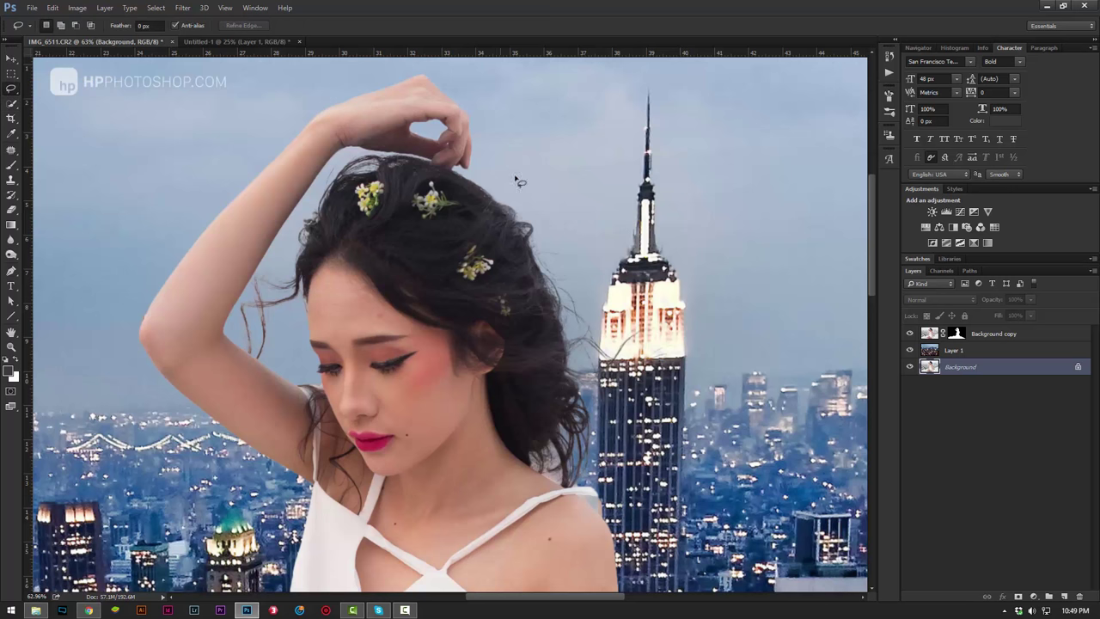
left_click(910, 351)
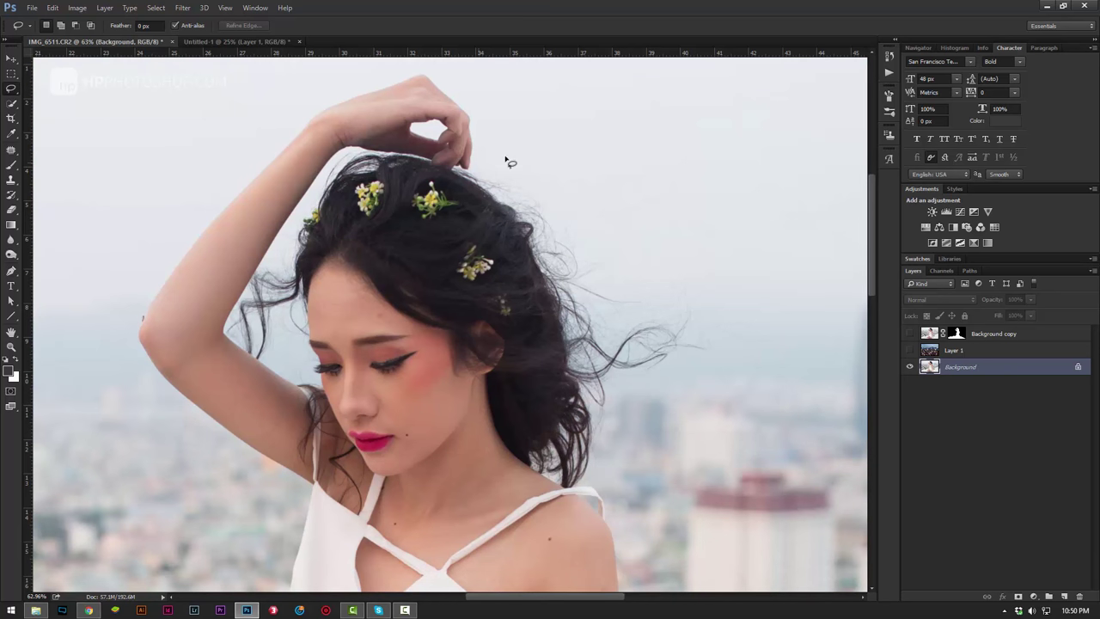
Step: Lasso the flowing hair strands on the right side of the head
left_click_drag(527, 140, 477, 163)
left_click_drag(538, 159, 490, 169)
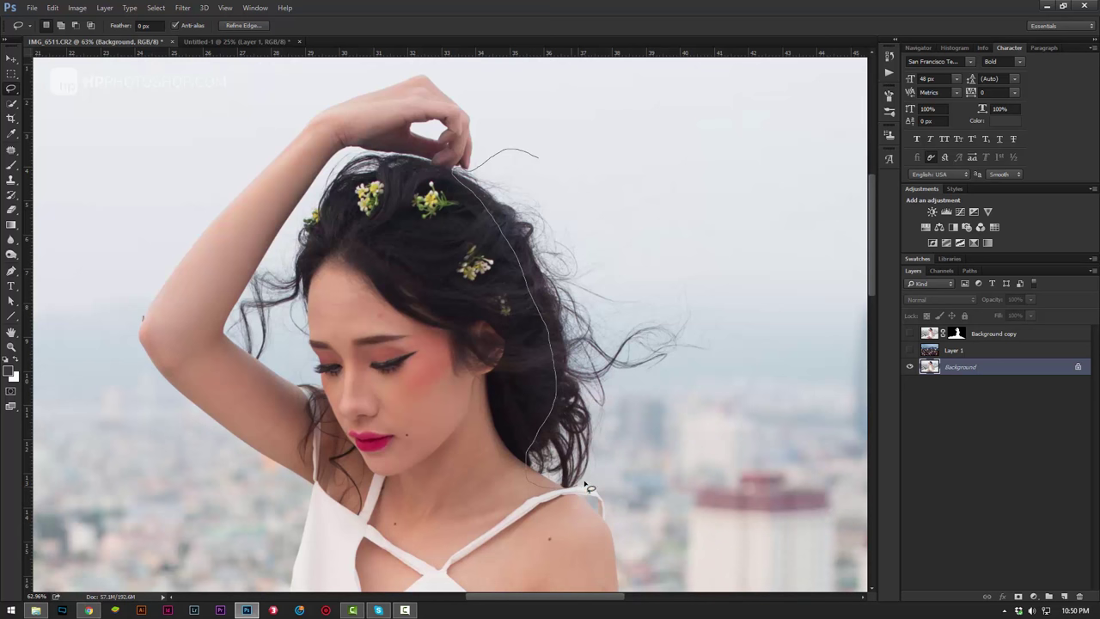
left_click_drag(590, 488, 774, 308)
left_click_drag(774, 308, 576, 175)
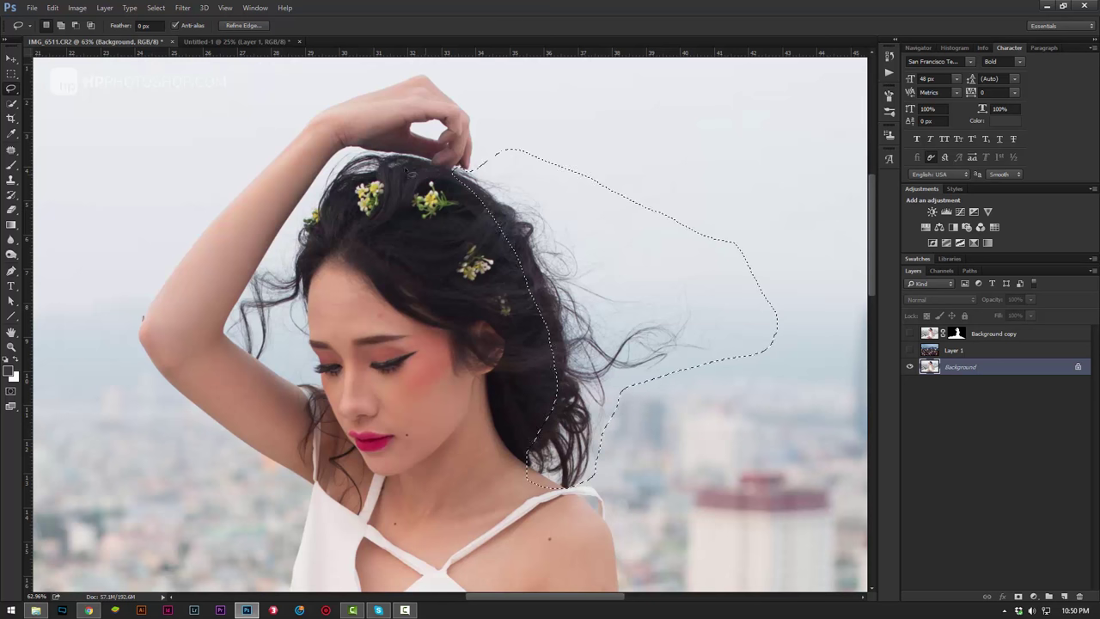
Step: Add the left hair strands beside the face and arm to the selection and copy it to Layer 2
key("shift")
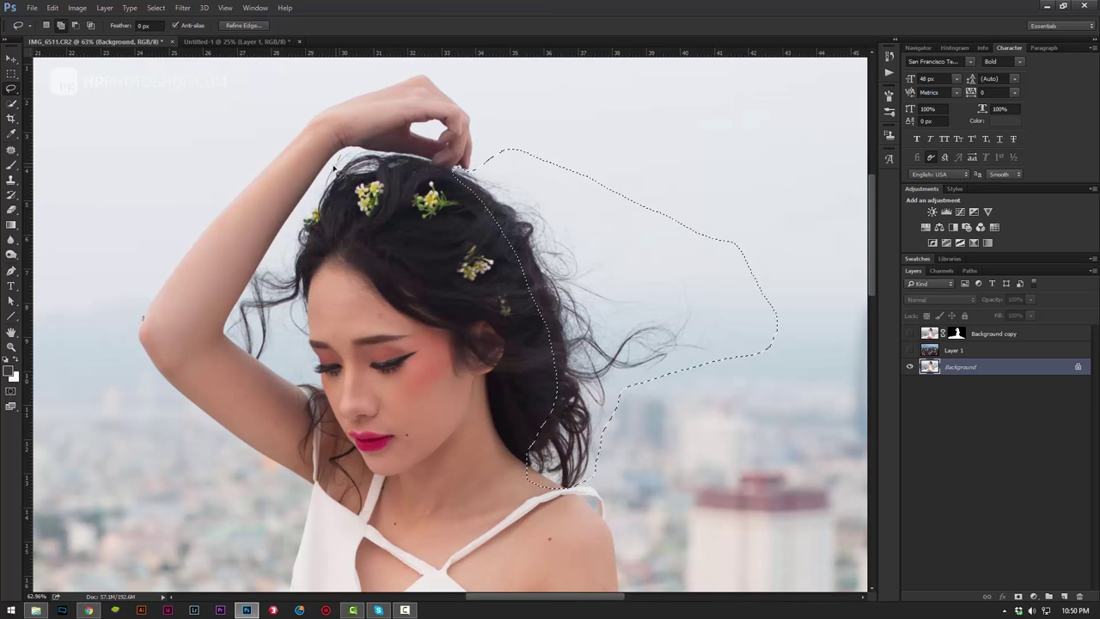
left_click_drag(335, 167, 266, 264)
left_click_drag(234, 310, 222, 334)
left_click_drag(318, 350, 315, 255)
mouse_move(335, 206)
left_mouse_down()
mouse_move(357, 188)
mouse_move(446, 170)
mouse_move(376, 144)
mouse_move(319, 189)
mouse_move(264, 266)
left_mouse_up()
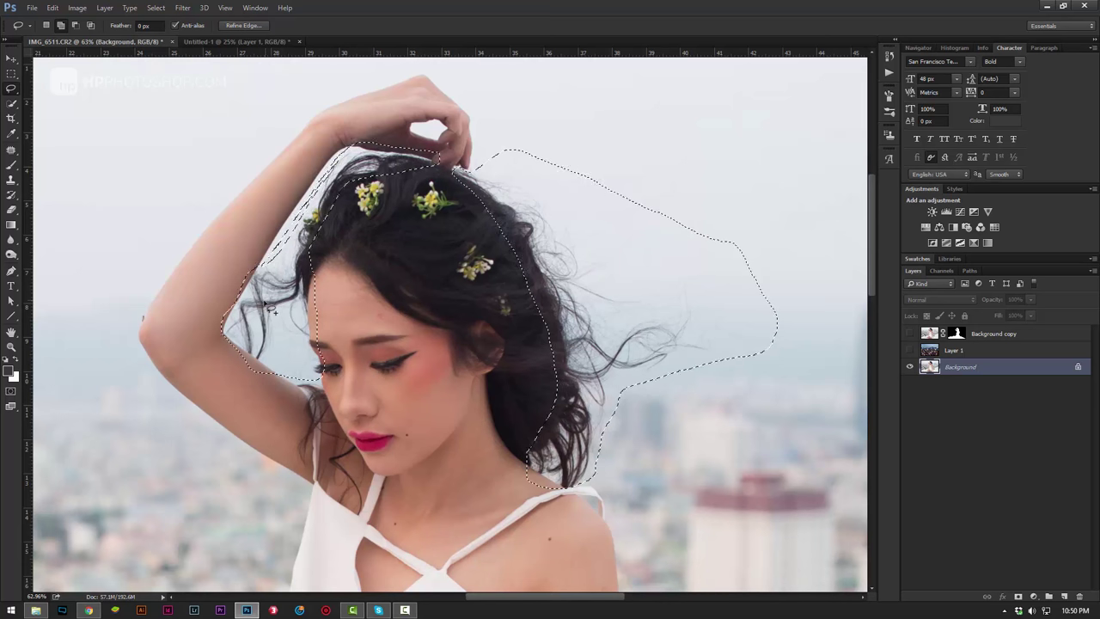
left_click_drag(249, 289, 258, 282)
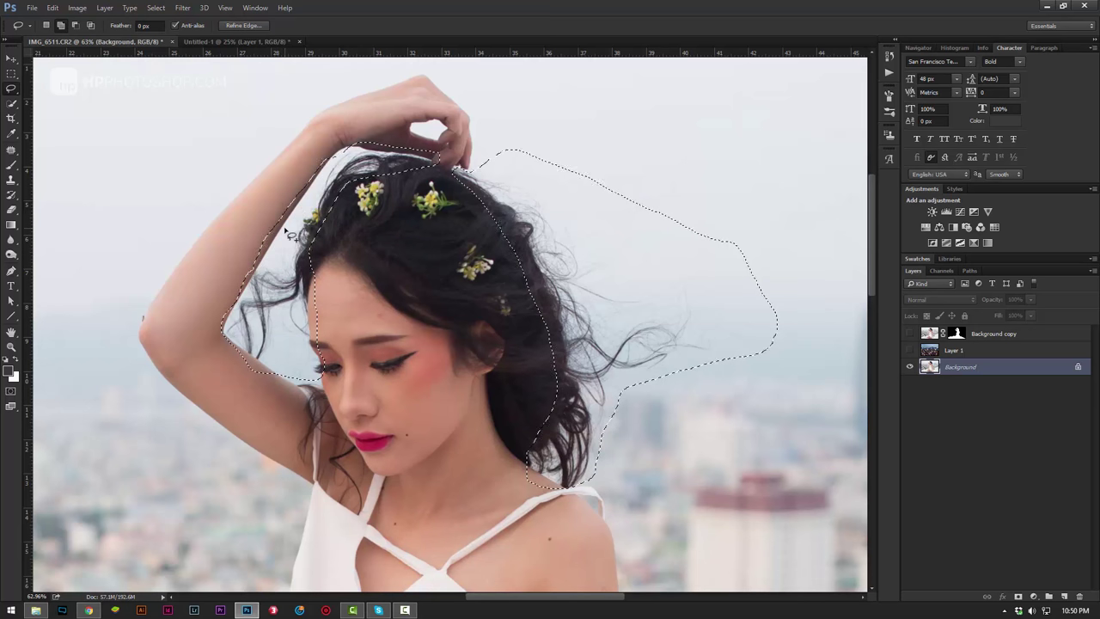
left_click_drag(263, 282, 285, 265)
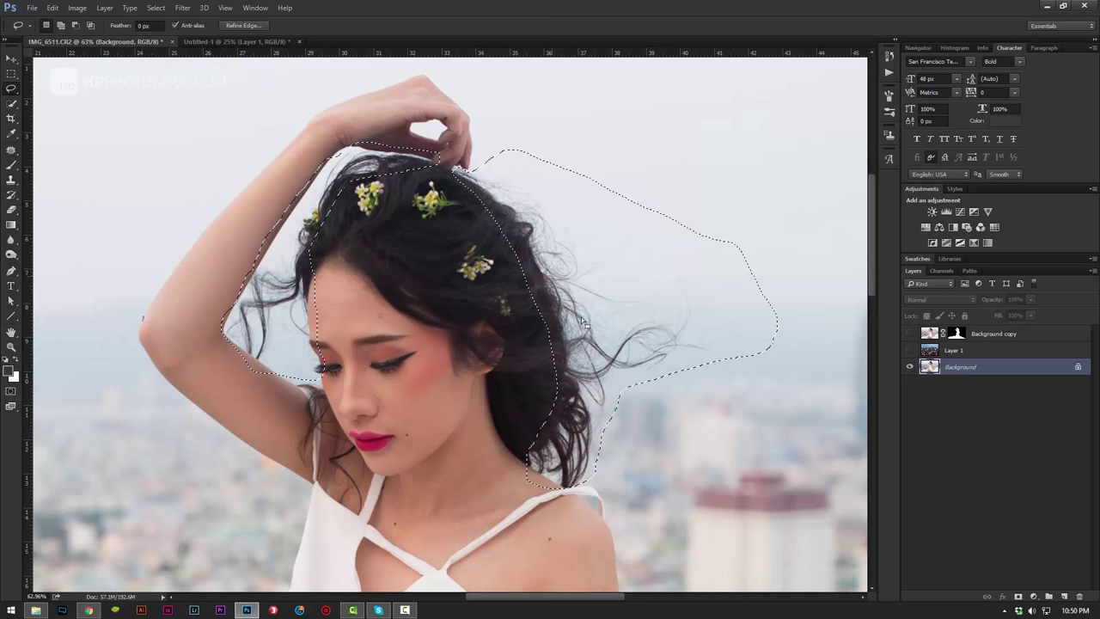
key("ctrl+j")
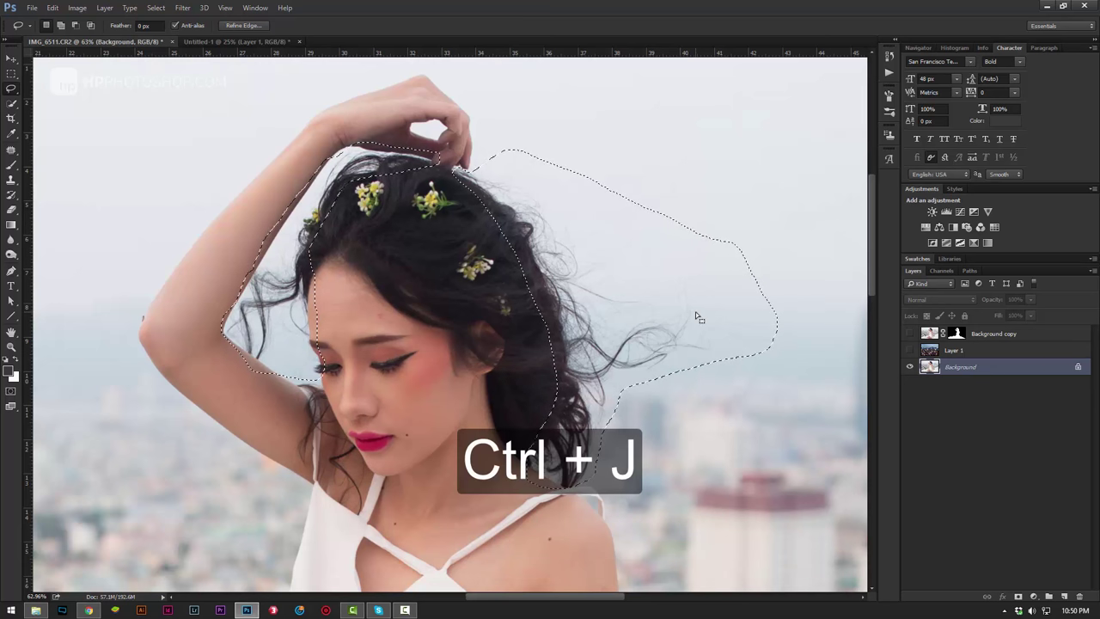
key("ctrl+j")
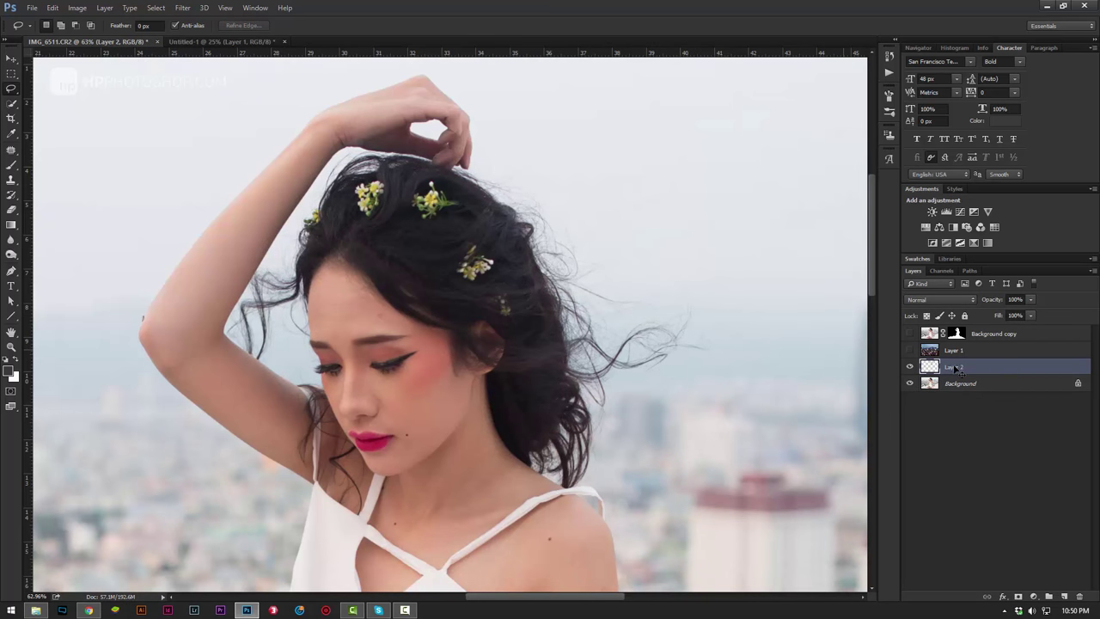
Step: Toggle layer visibility to check the extracted hair and move Layer 2 to the top of the stack
left_click(909, 384)
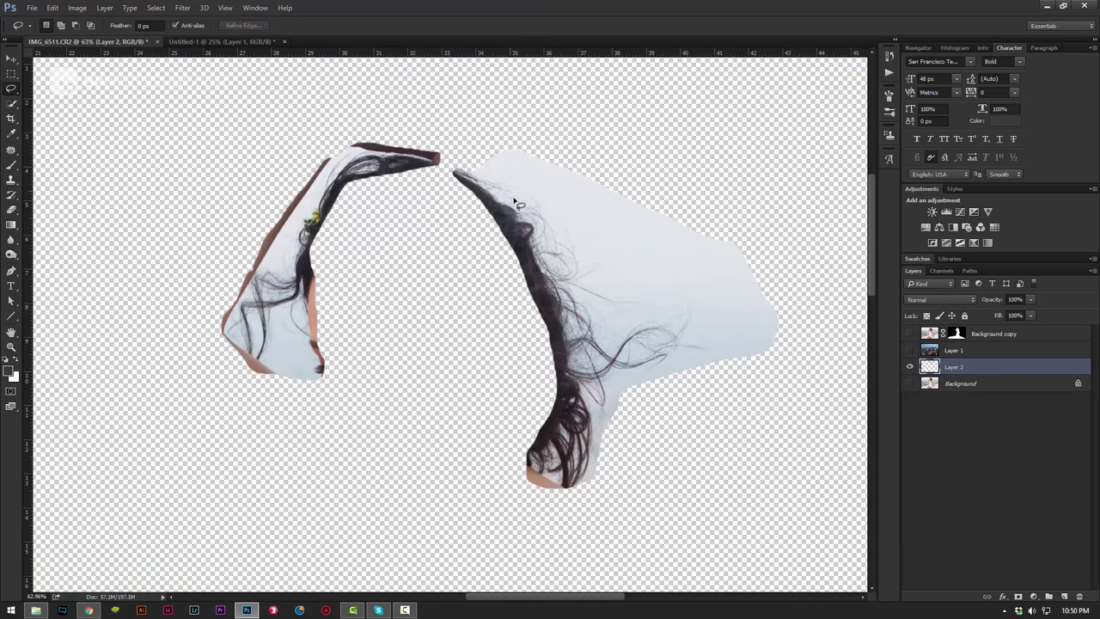
left_click(910, 383)
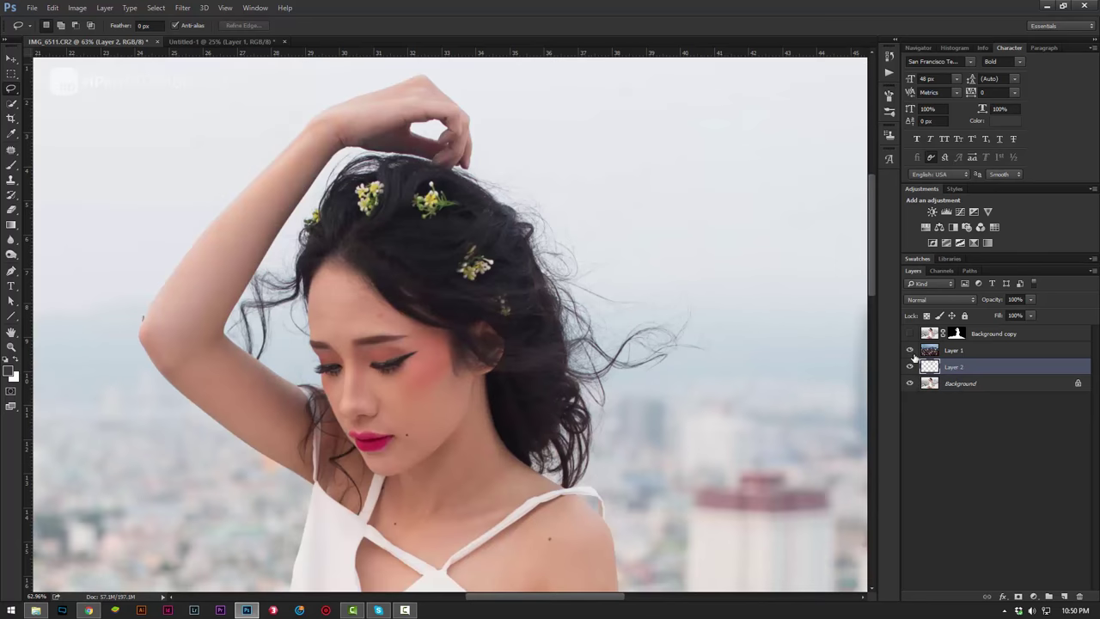
left_click(909, 350)
left_click(909, 334)
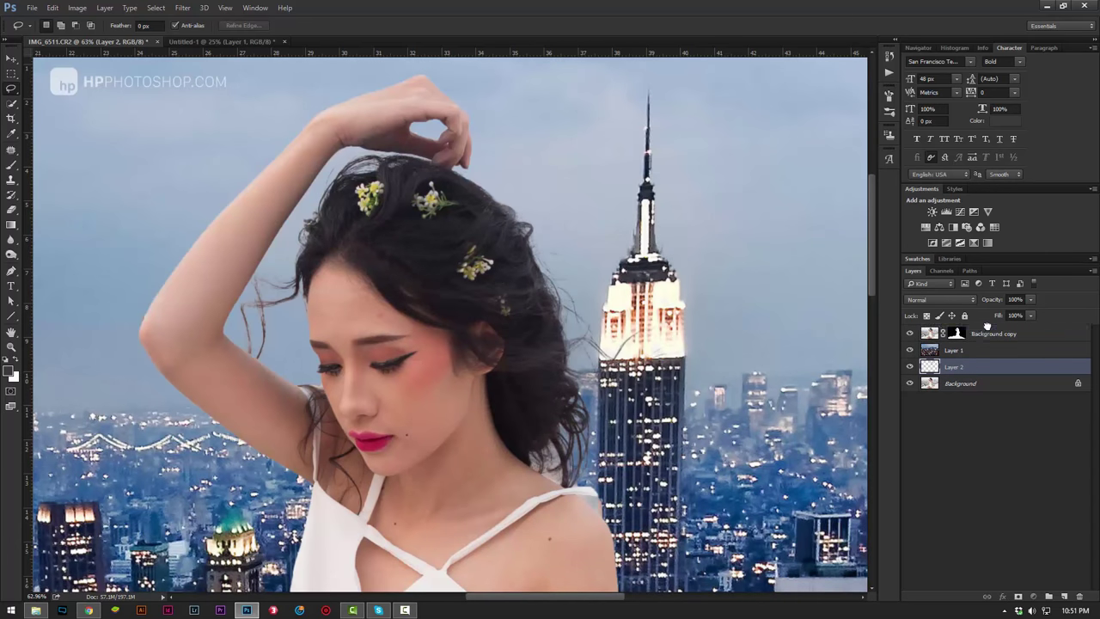
left_click_drag(984, 354, 962, 330)
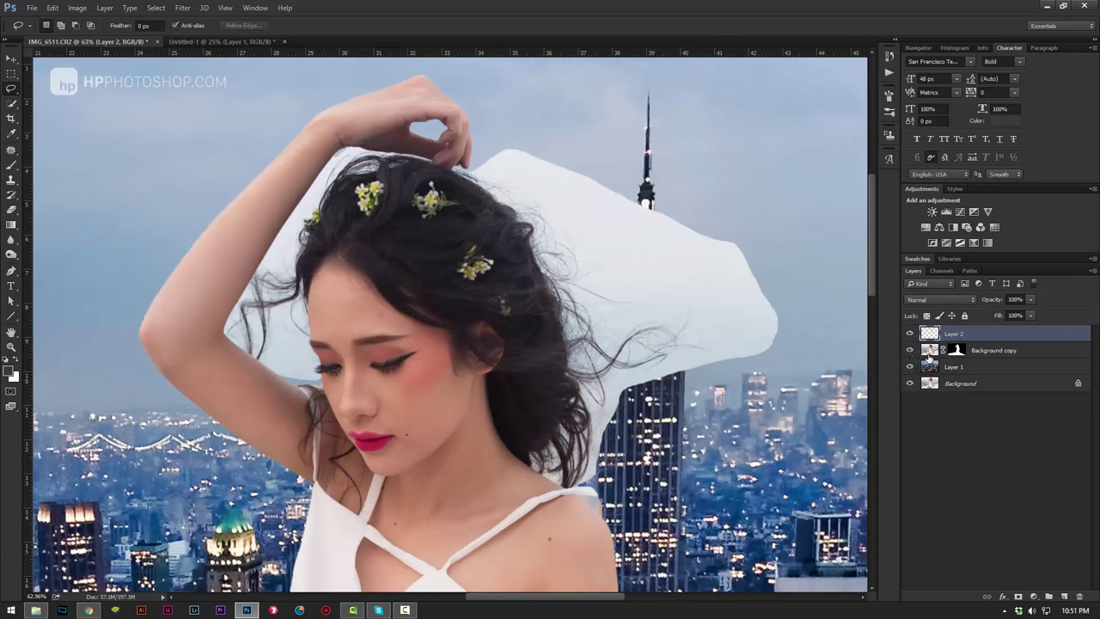
Step: Set Layer 2's blend mode to Multiply
left_click(959, 303)
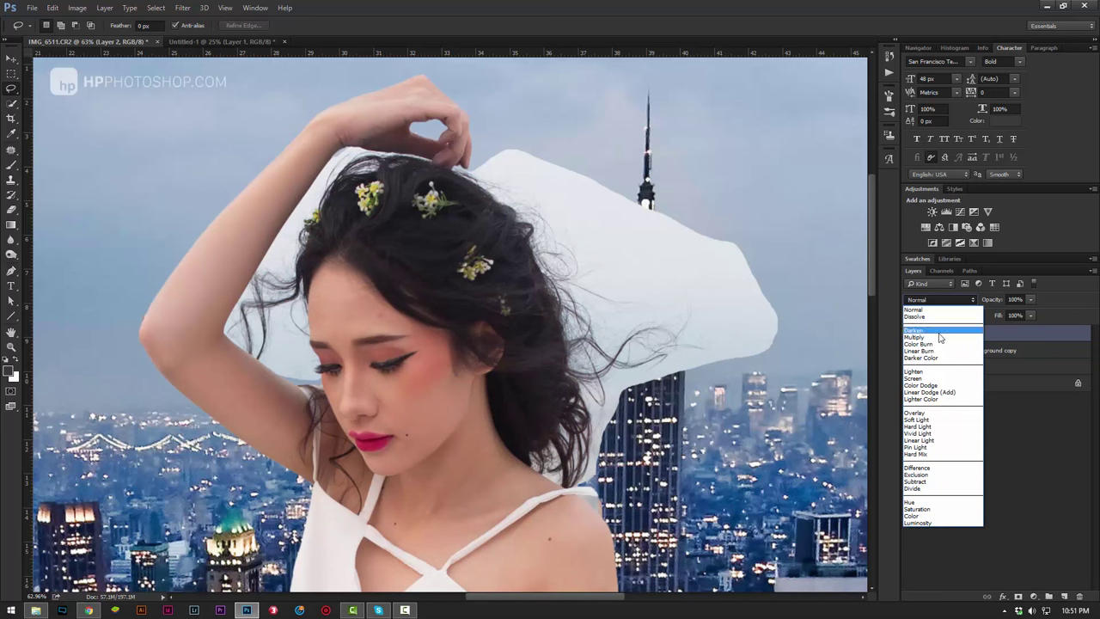
left_click(1017, 325)
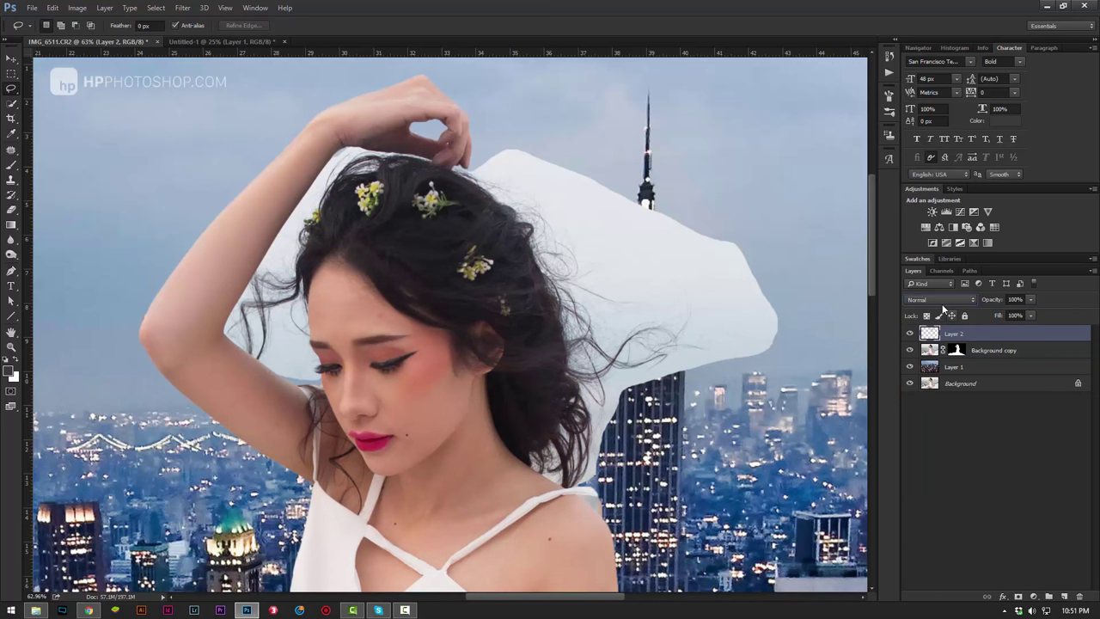
left_click(938, 300)
left_click(930, 337)
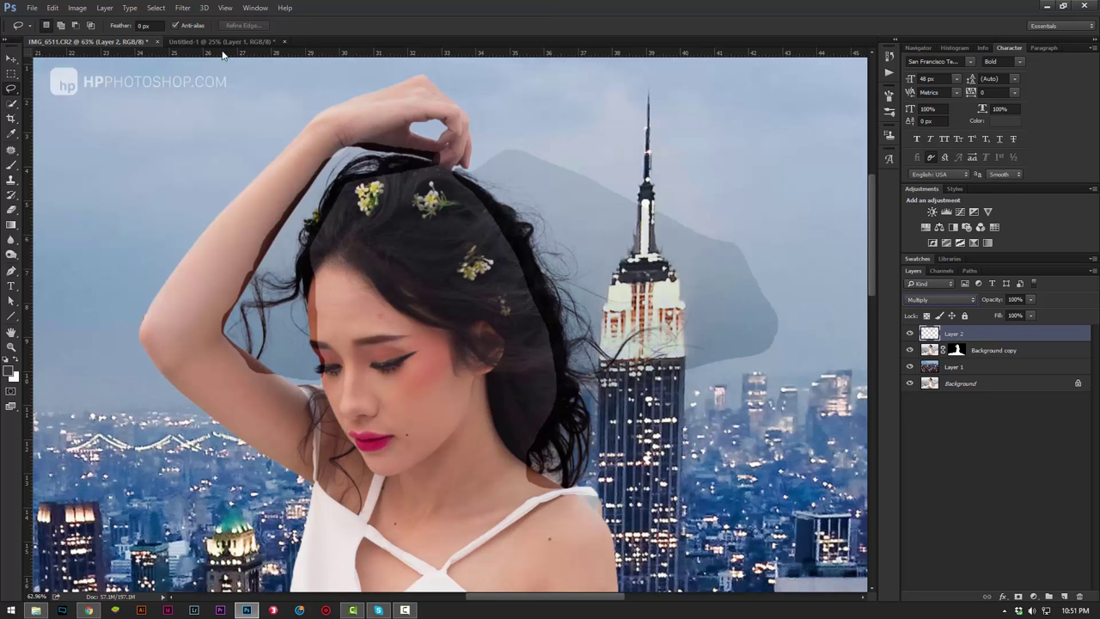
Step: Apply Curves to the hair layer with the white point sampled from the grey sky
left_click(77, 8)
mouse_move(94, 37)
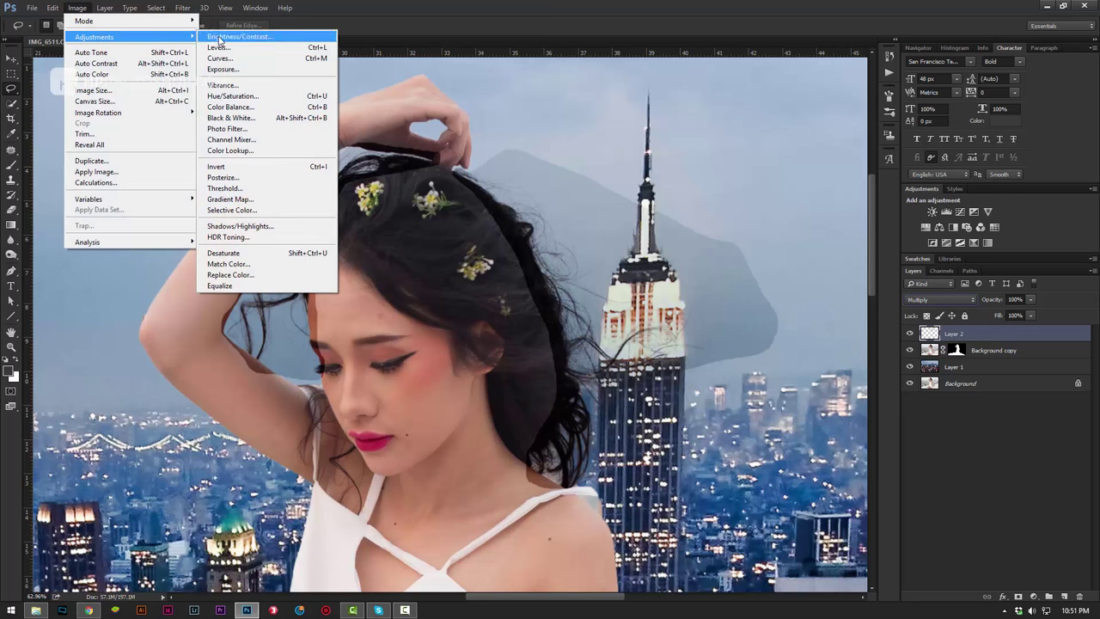
left_click(220, 59)
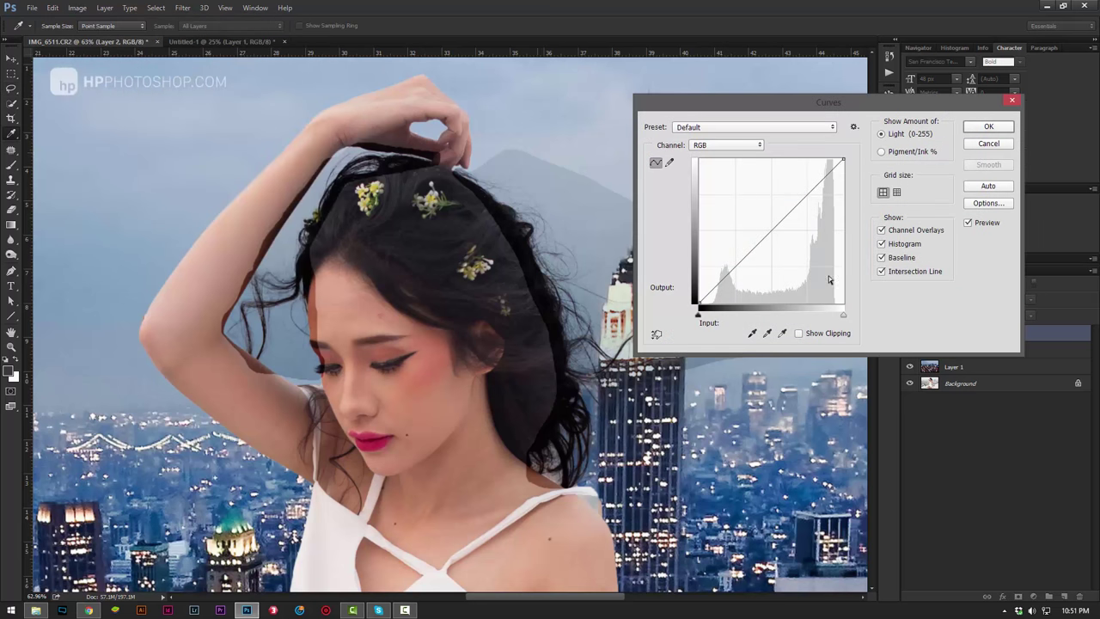
left_click(782, 335)
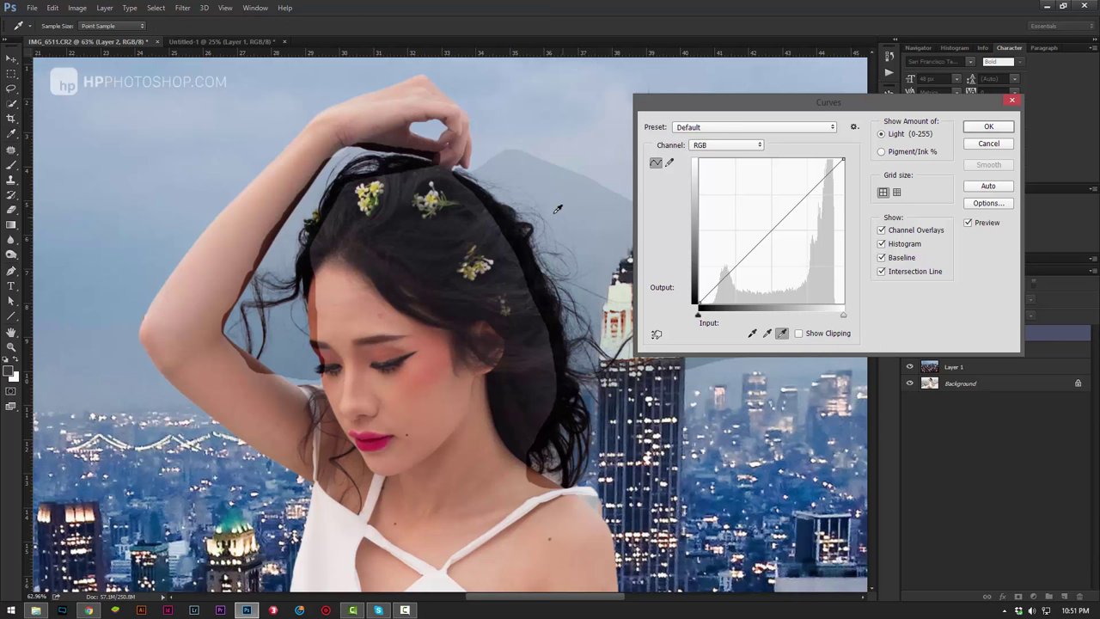
left_click(578, 187)
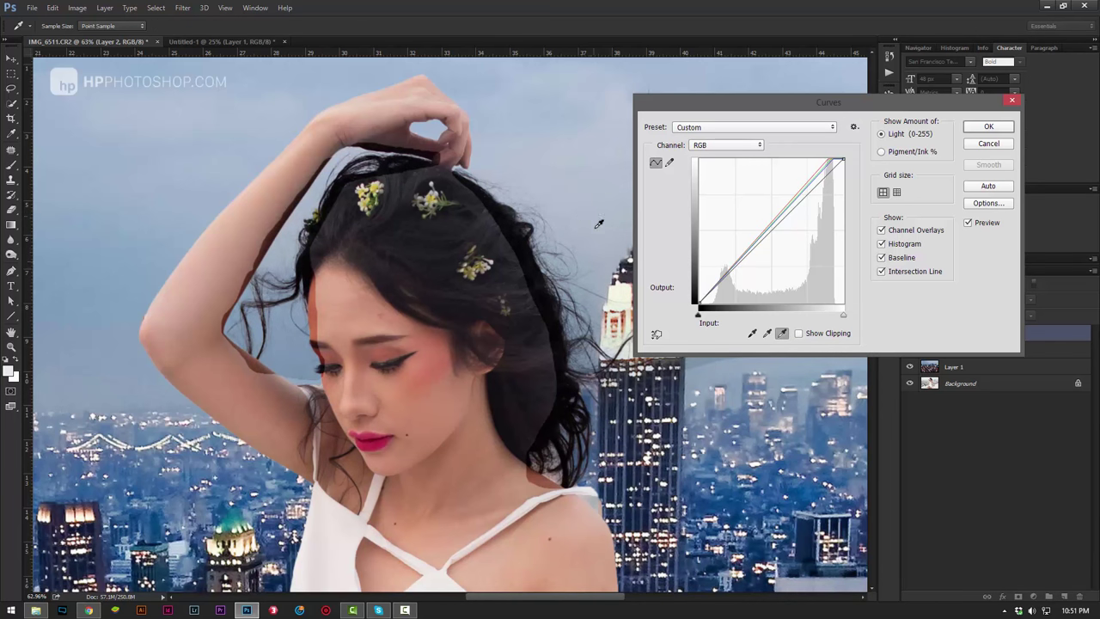
left_click(510, 194)
left_click(988, 127)
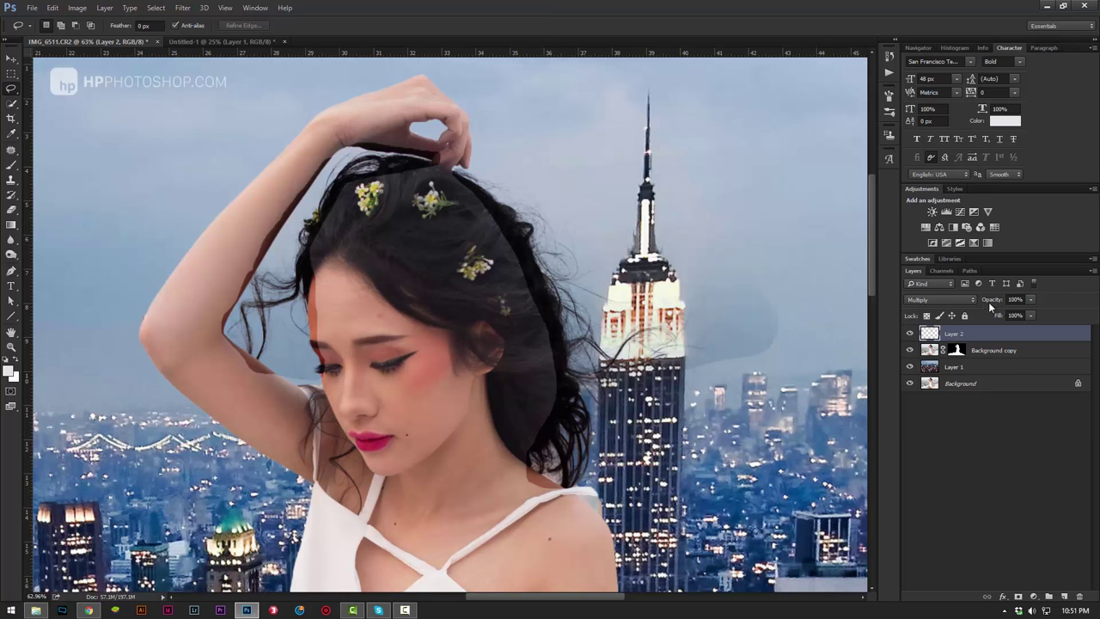
Step: Lower the hair layer to 77% opacity, add a layer mask, and paint black over the head top
left_click_drag(989, 305, 979, 303)
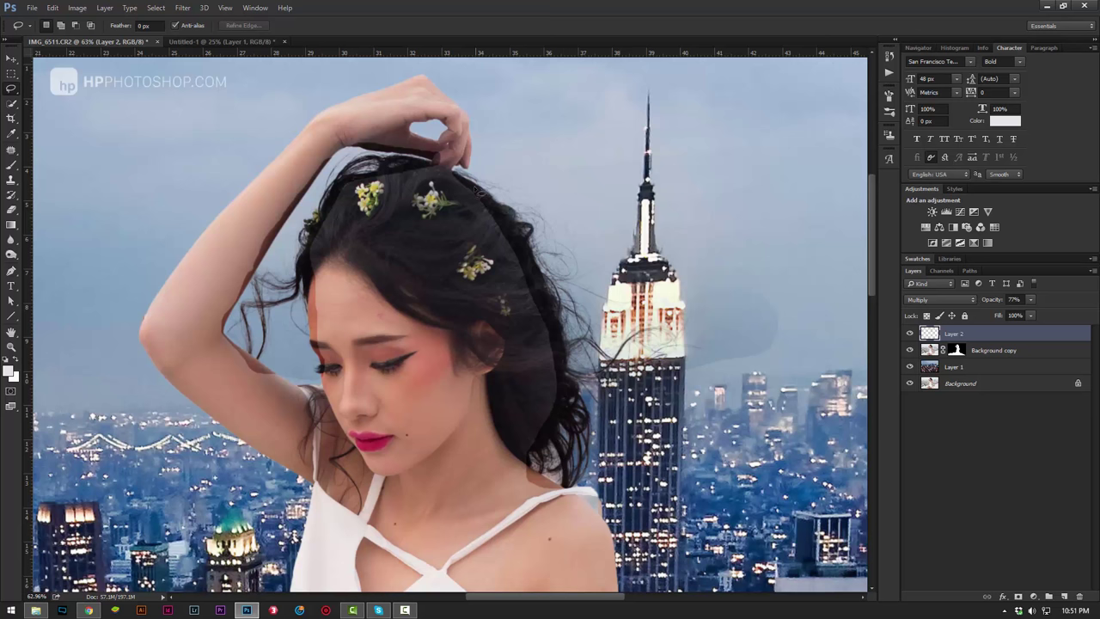
left_click(1020, 595)
left_click(11, 163)
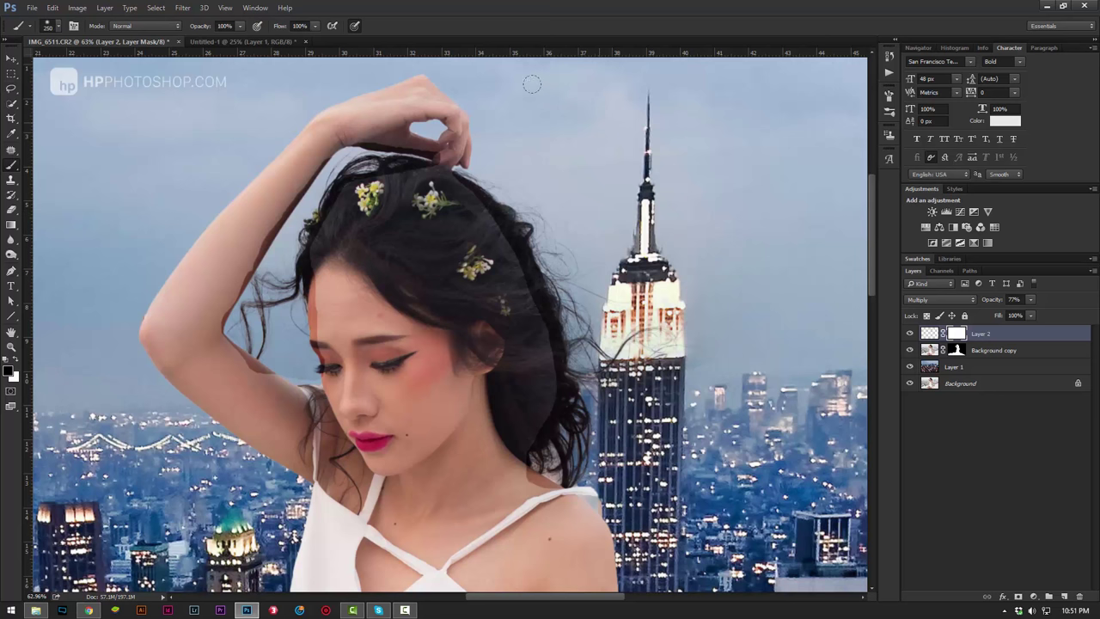
left_click_drag(434, 153, 354, 146)
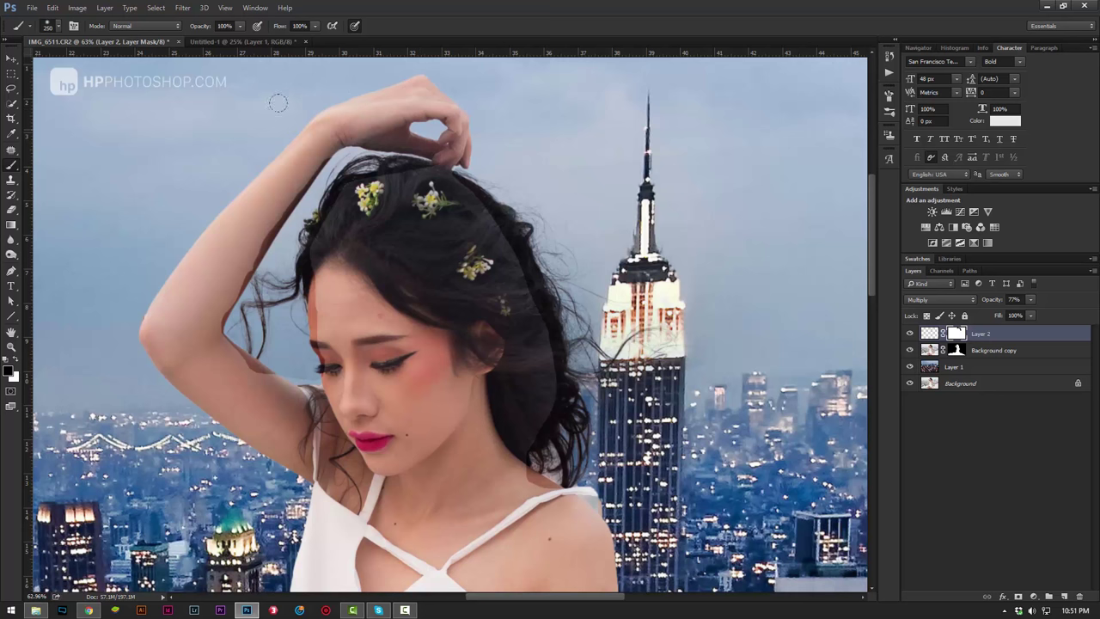
Step: Adjust the soft brush and mask the hair layer off the raised arm and temple
right_click(479, 134)
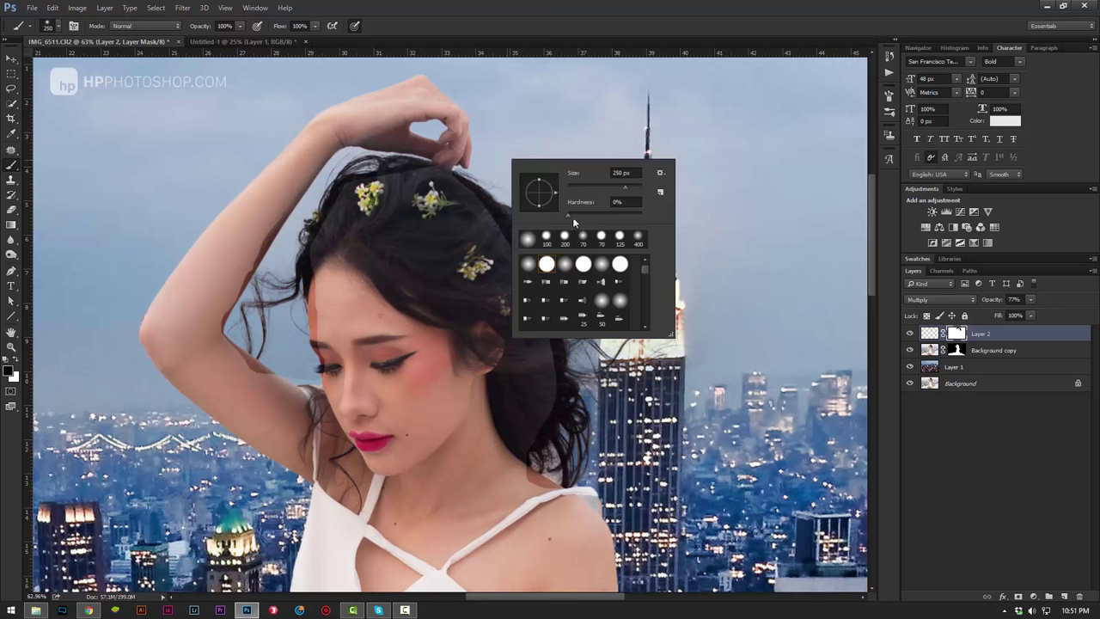
key("Return")
mouse_move(240, 146)
left_mouse_down()
mouse_move(186, 237)
mouse_move(201, 371)
mouse_move(214, 382)
left_mouse_up()
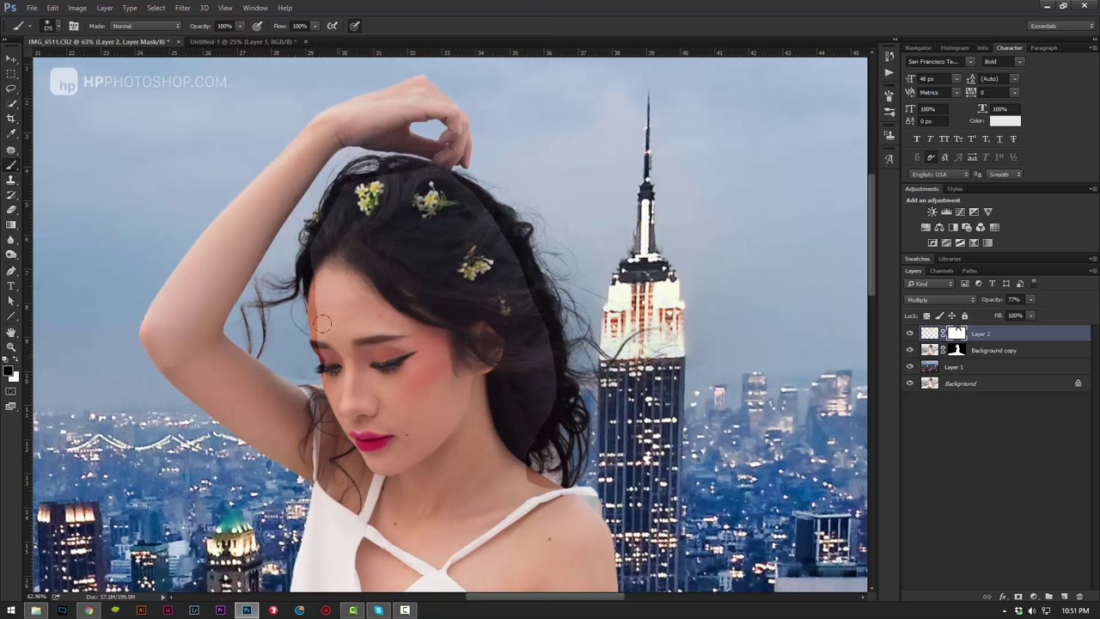
mouse_move(322, 323)
left_mouse_down()
mouse_move(317, 287)
mouse_move(323, 370)
mouse_move(262, 374)
mouse_move(292, 385)
mouse_move(429, 376)
left_mouse_up()
Step: Paint white to restore the hair over the left eye corner, then fit the image on screen
key("z")
key("b")
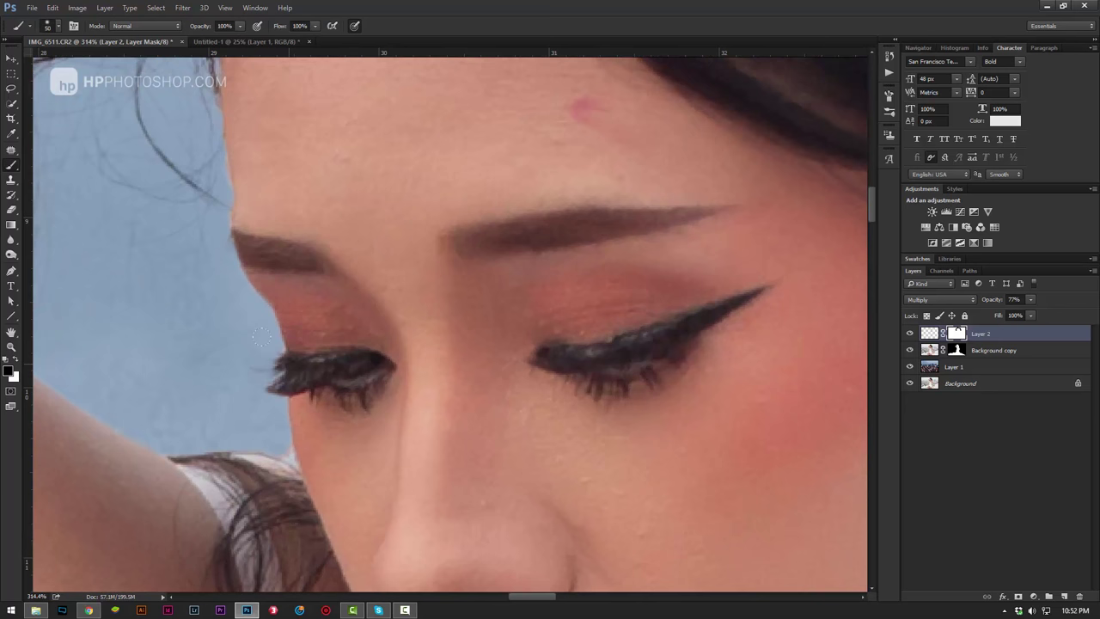
key("x")
mouse_move(262, 337)
left_mouse_down()
mouse_move(275, 389)
mouse_move(286, 320)
mouse_move(303, 365)
left_mouse_up()
key("x")
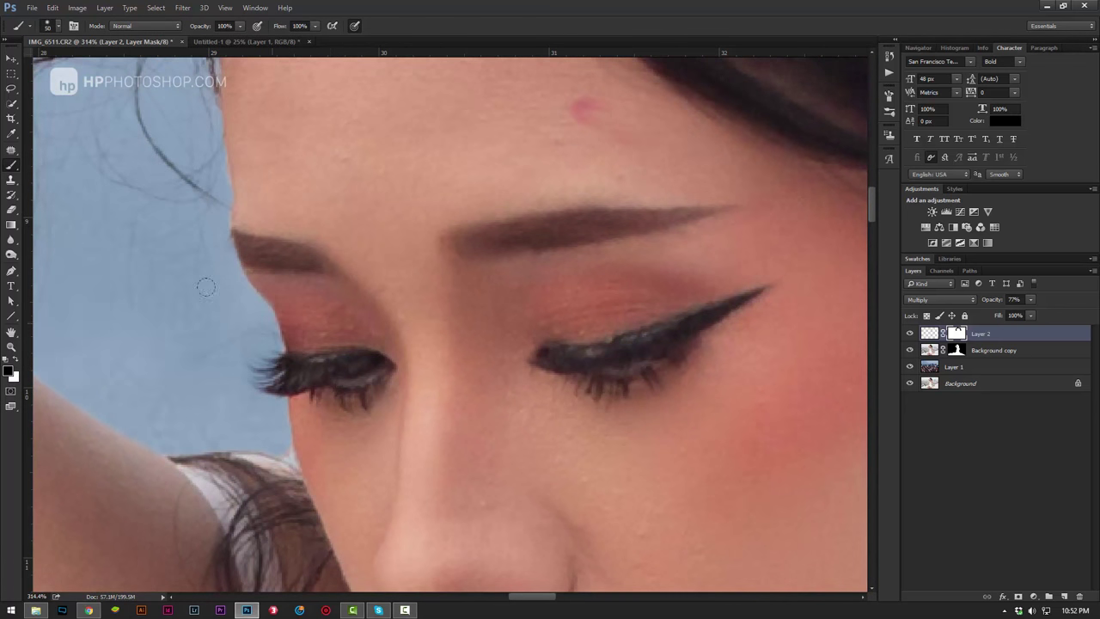
key("z")
right_click(383, 260)
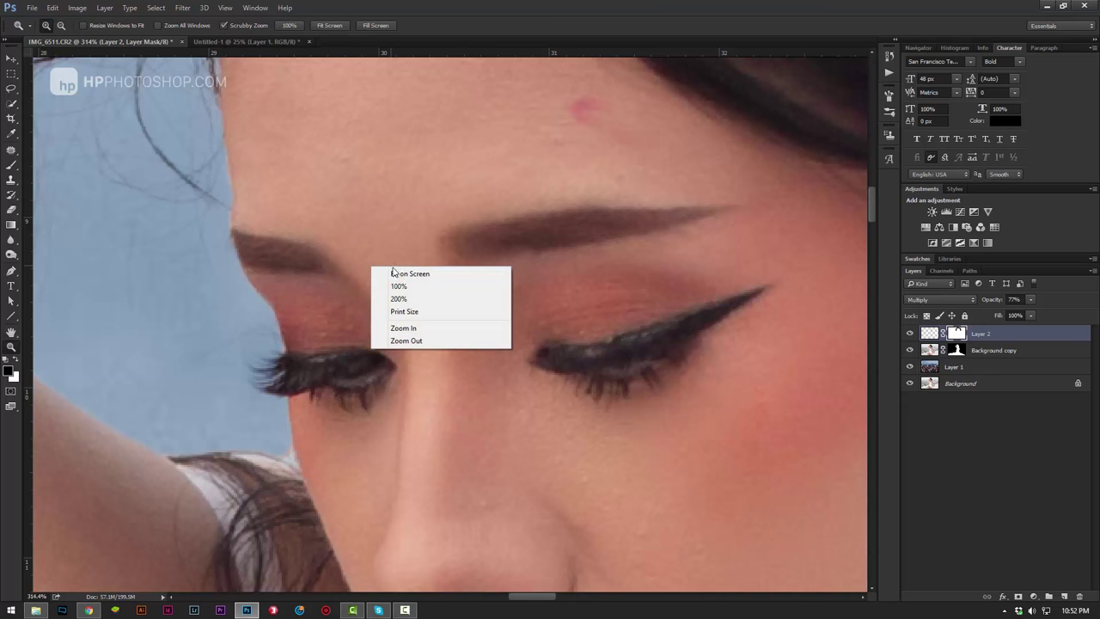
left_click(399, 275)
Step: Paint Layer 2's mask with a size-70 brush along the right hair edge and neck
left_click_drag(550, 135, 554, 135)
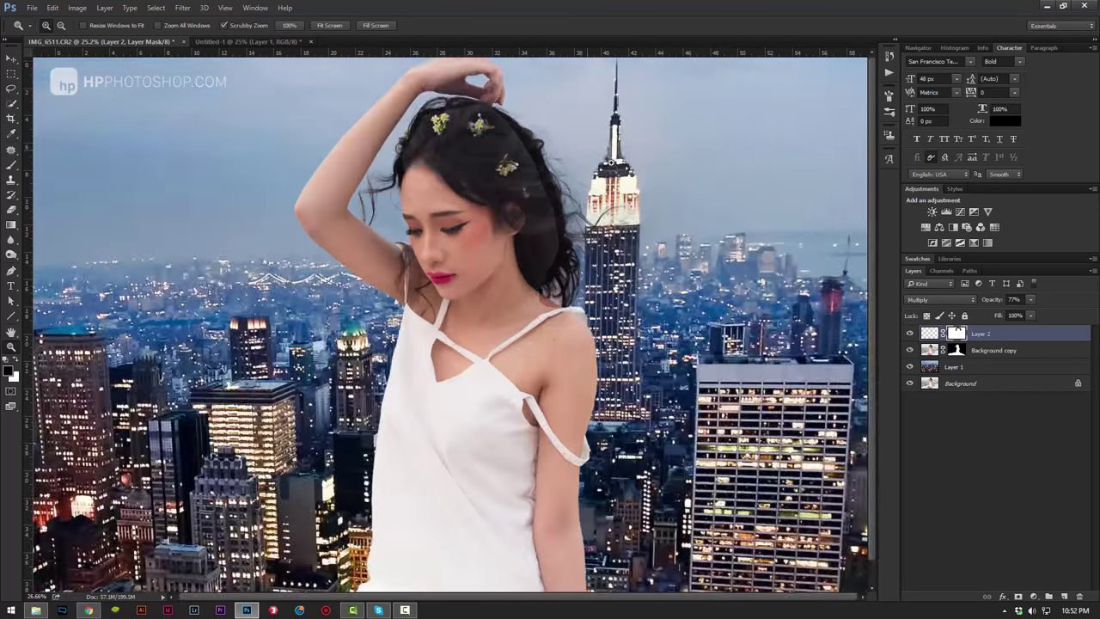
left_click(15, 164)
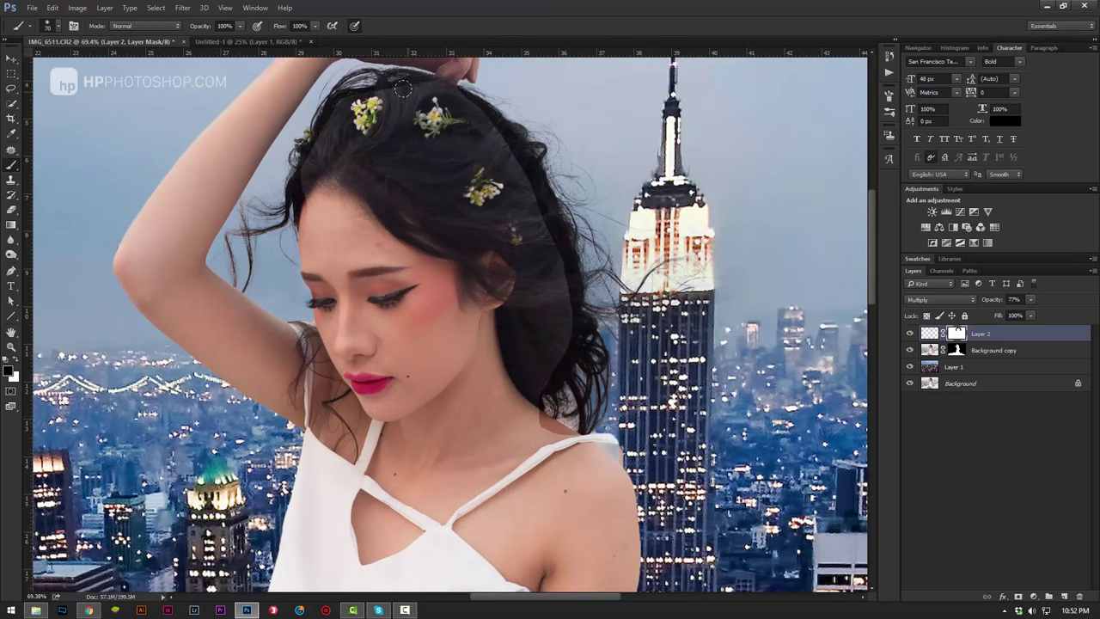
key("bracketright")
key("bracketright")
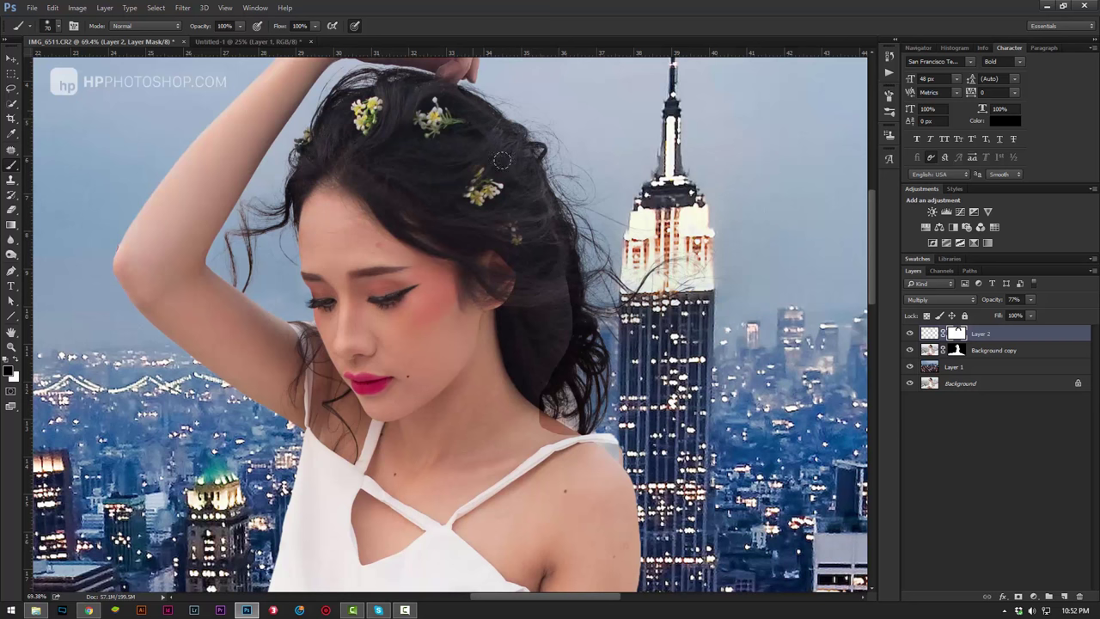
left_click_drag(563, 266, 552, 354)
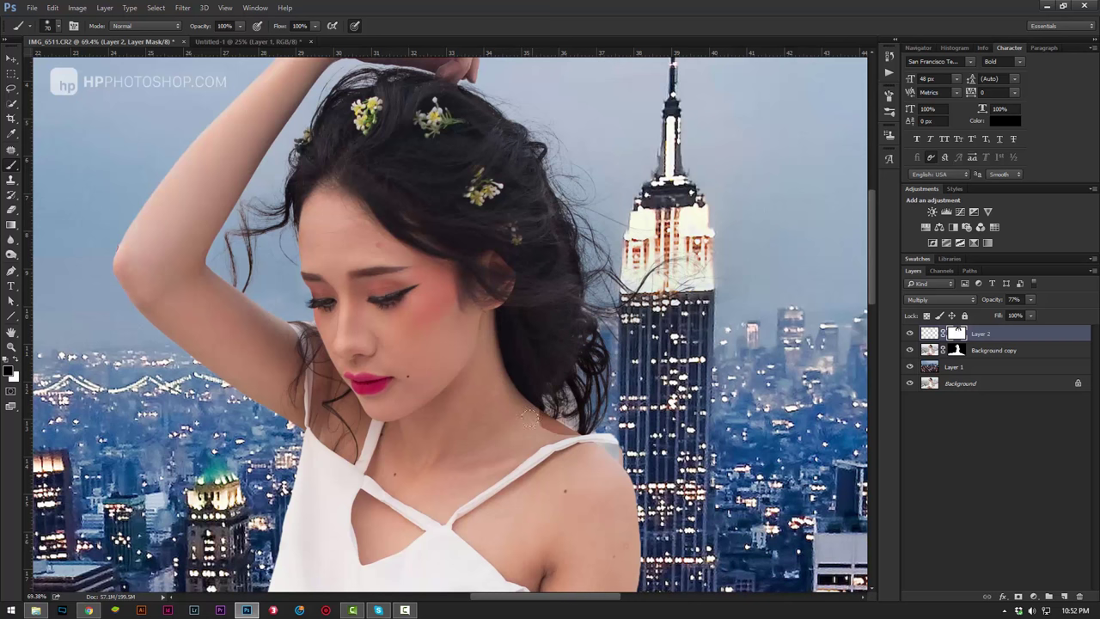
mouse_move(550, 428)
left_mouse_down()
mouse_move(519, 406)
mouse_move(547, 429)
left_mouse_up()
left_click_drag(558, 376, 574, 395)
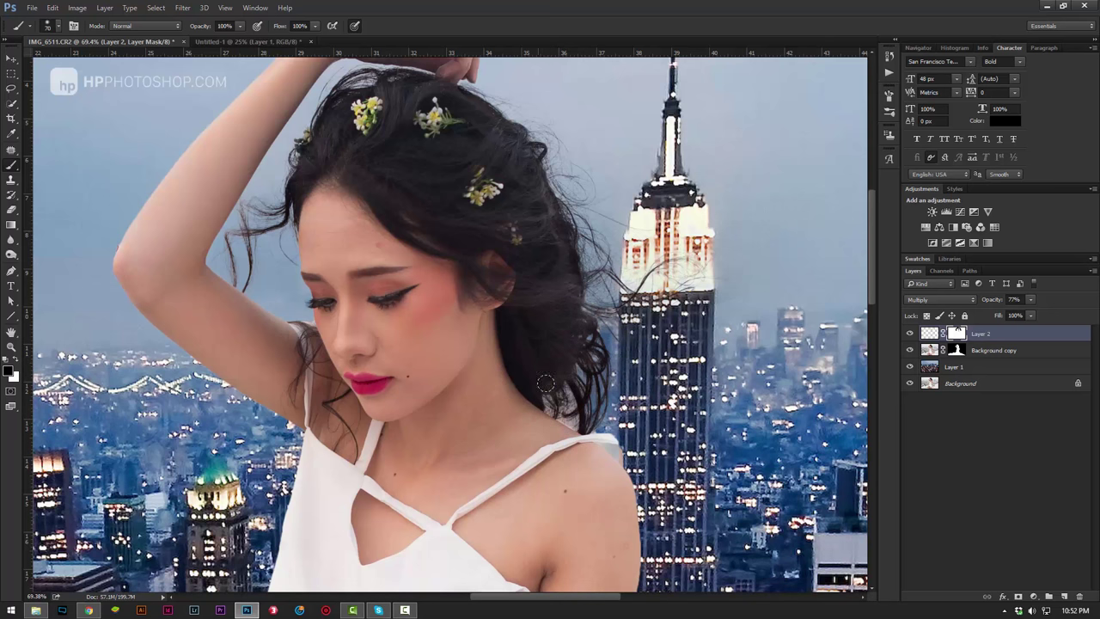
Step: Zoom in on the hair strands near the building, then back out to the whole scene
key("z")
left_click(591, 293, "alt")
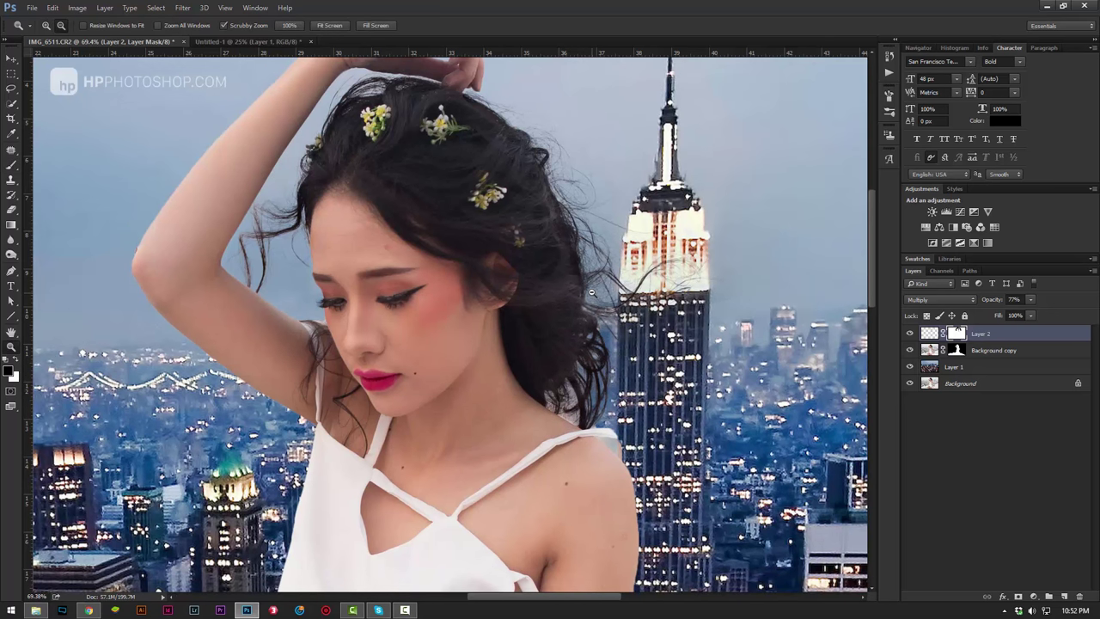
left_click_drag(591, 293, 625, 310)
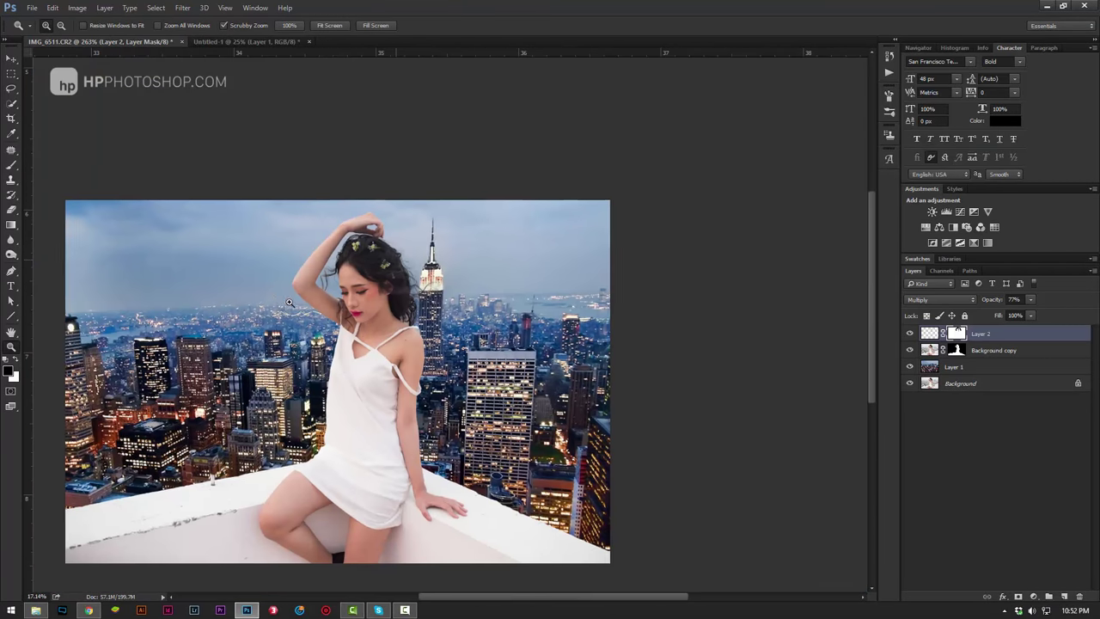
mouse_move(625, 310)
left_mouse_down()
mouse_move(317, 310)
mouse_move(381, 310)
left_mouse_up()
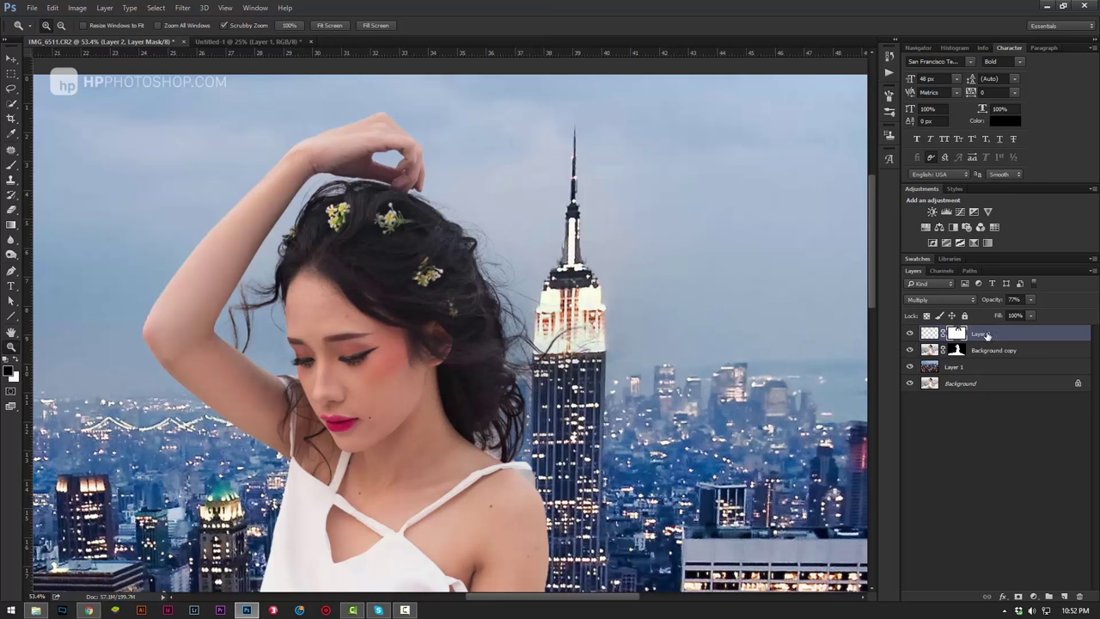
Step: Hide every layer except Layer 2 and set its blend mode to Normal
left_click_drag(910, 383, 911, 366)
left_click(910, 350)
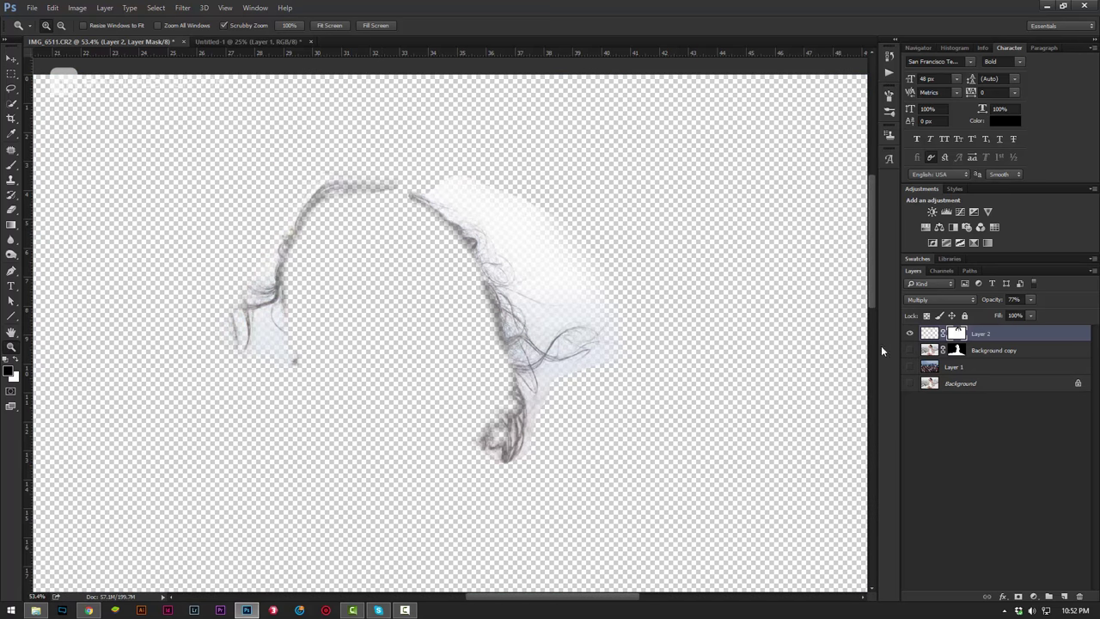
left_click(938, 300)
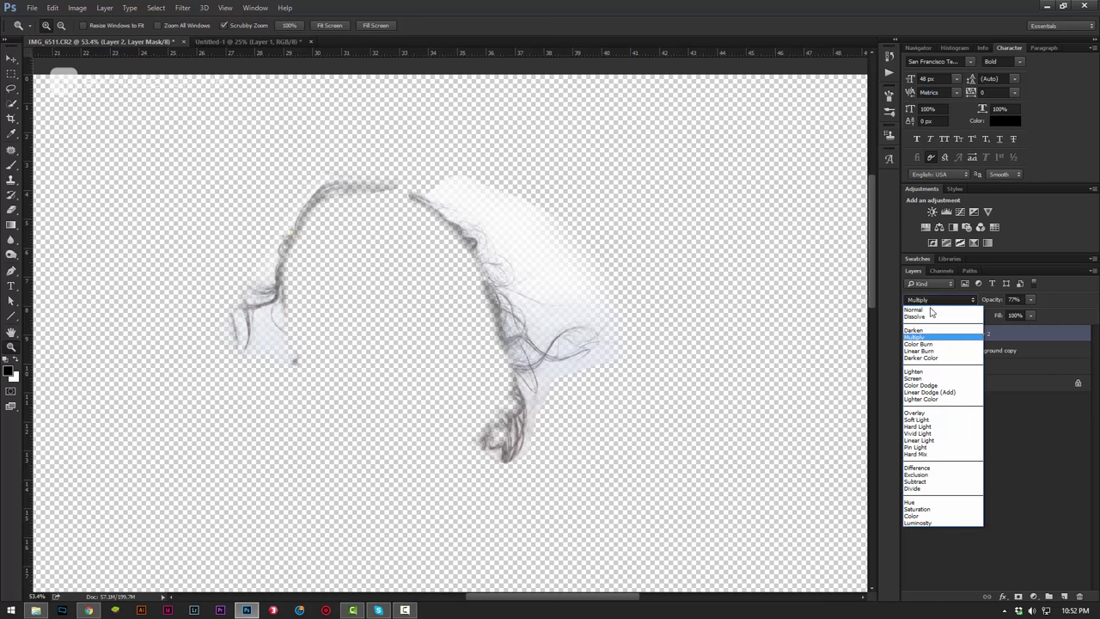
left_click(932, 301)
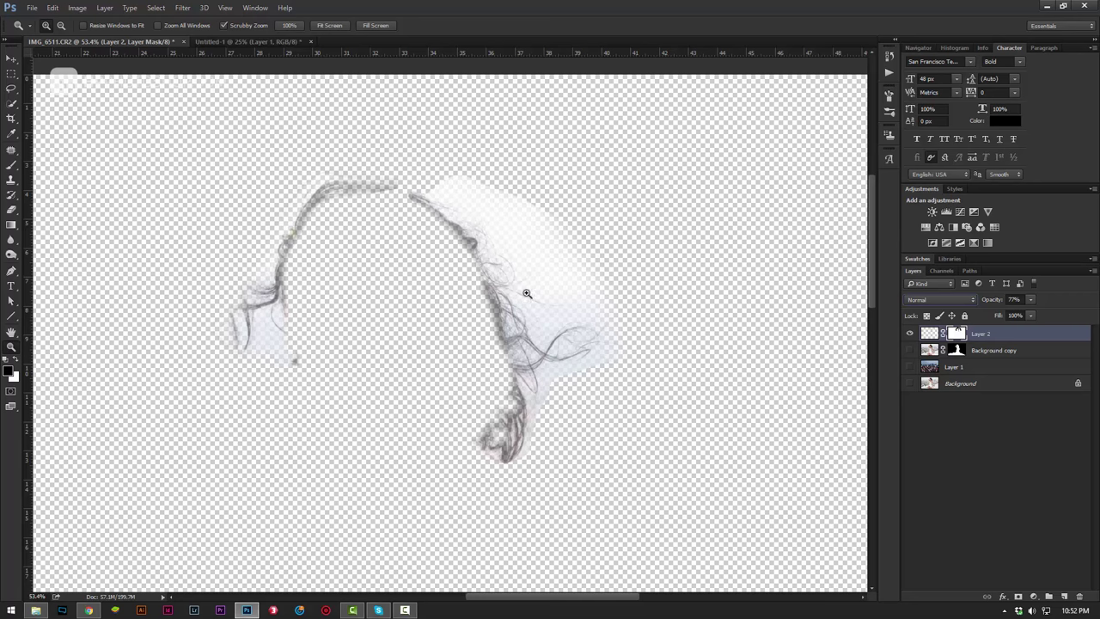
Step: Target Layer 2's pixels instead of its mask and raise its opacity to 100%
left_click(929, 337)
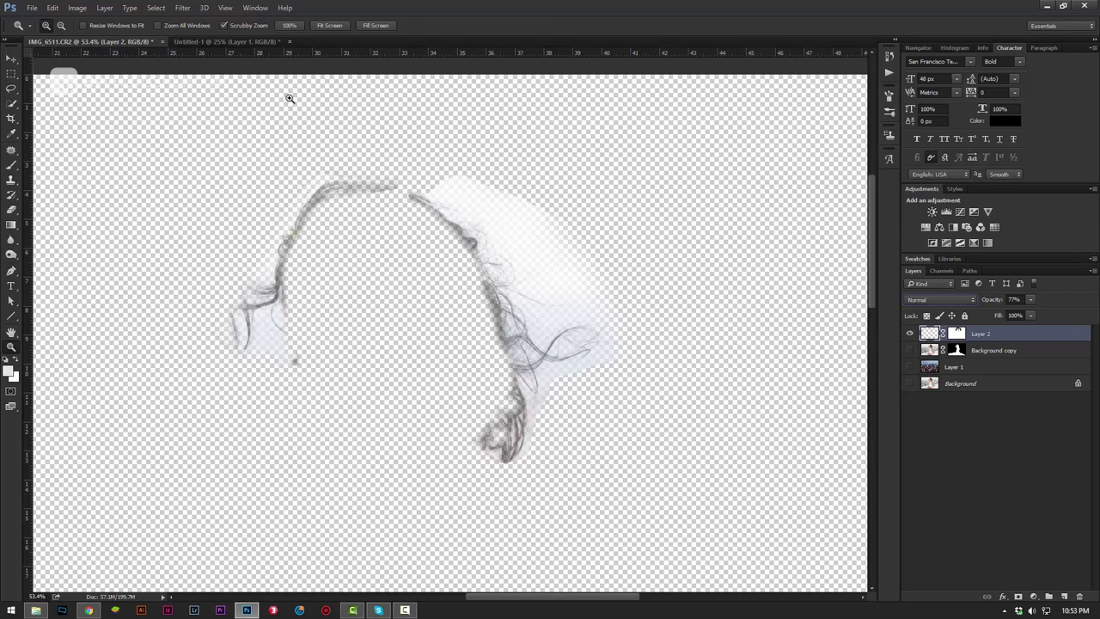
left_click(79, 9)
mouse_move(84, 21)
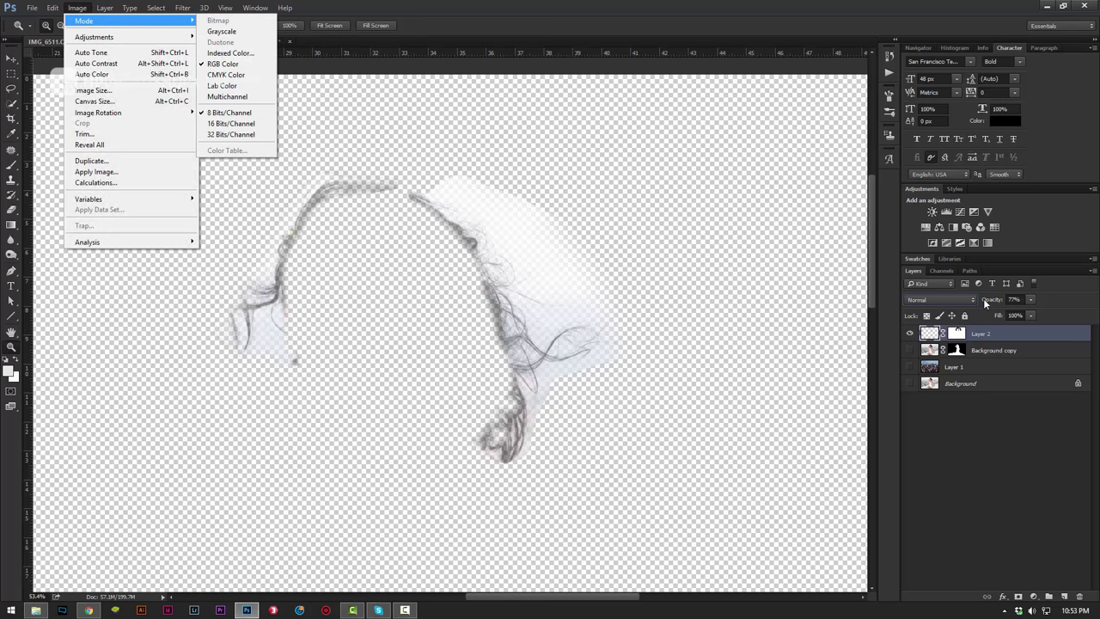
left_click(985, 301)
left_click_drag(985, 301, 1005, 318)
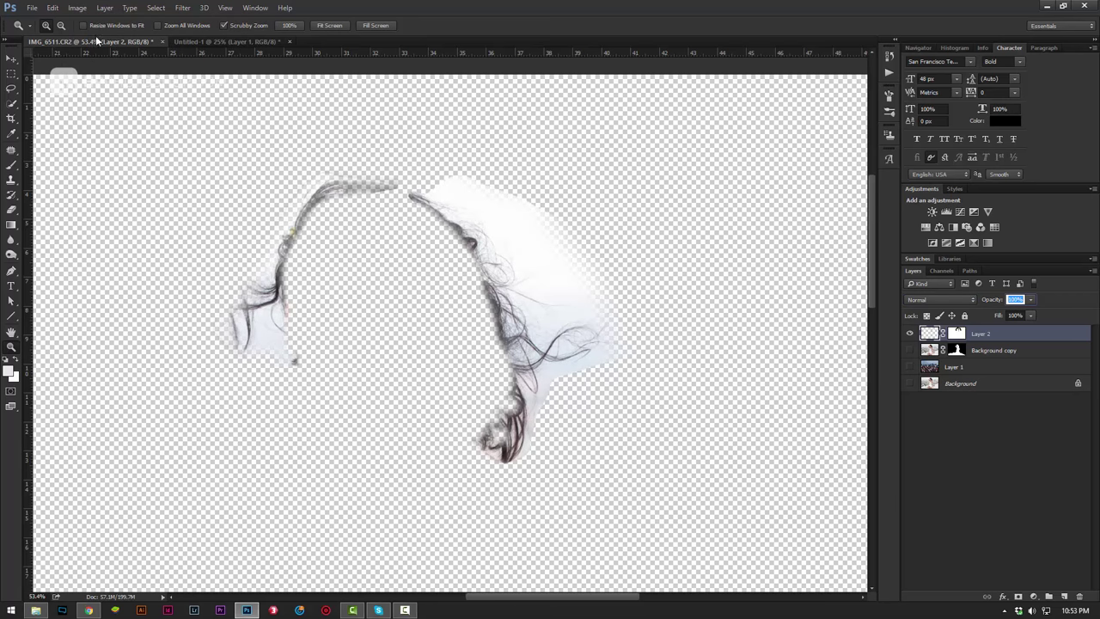
left_click(78, 8)
mouse_move(95, 37)
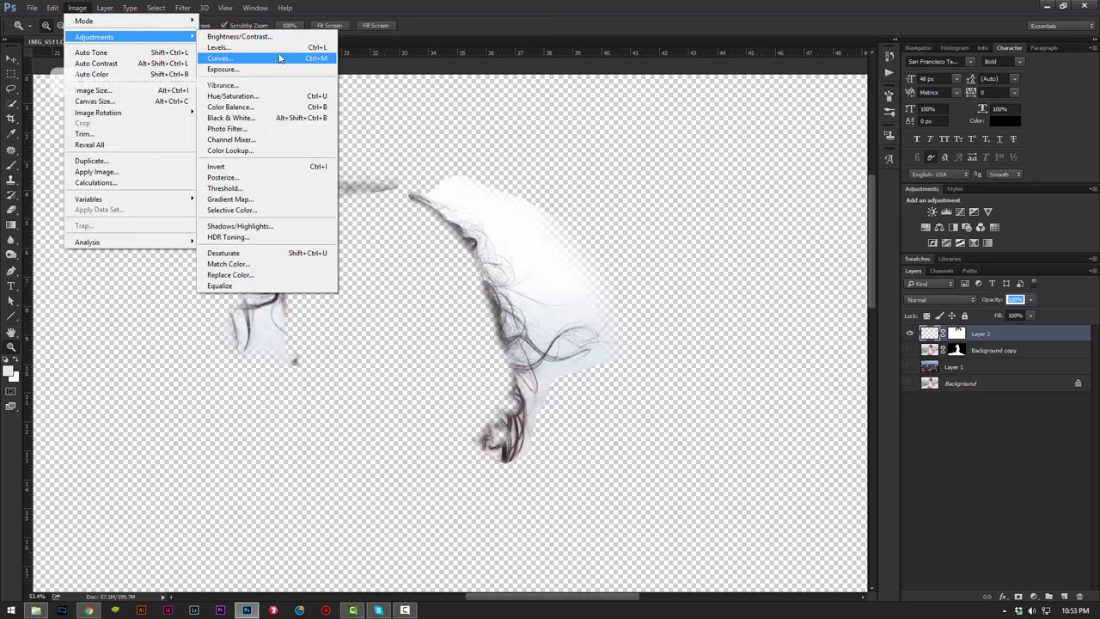
Step: Apply Curves to Layer 2, using the haze beside the hair as the white point
left_click(276, 58)
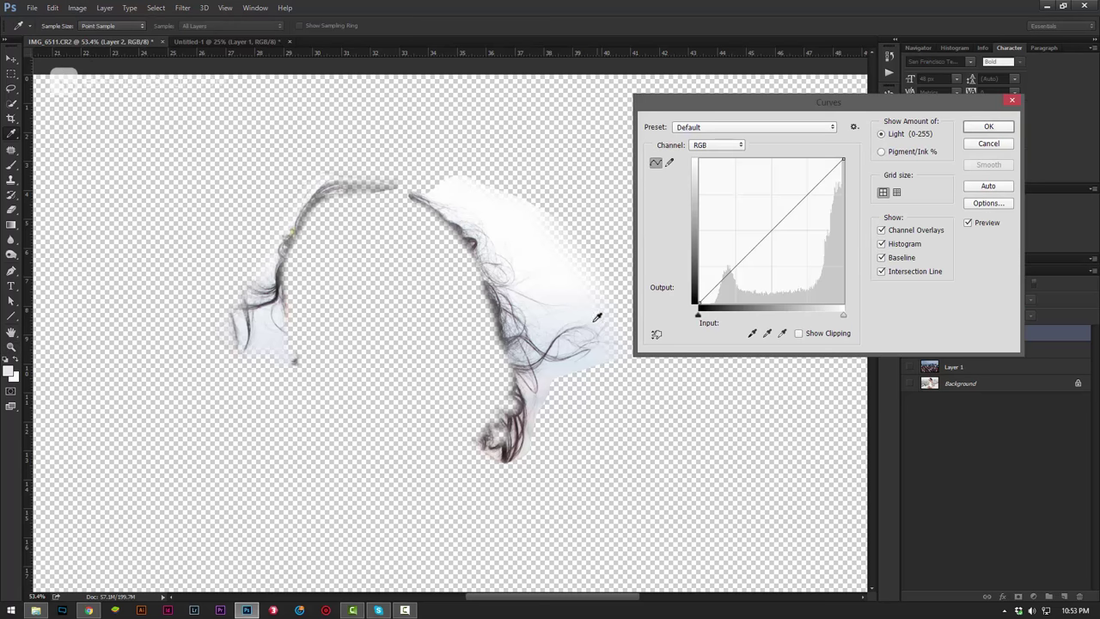
left_click(781, 334)
left_click(552, 364)
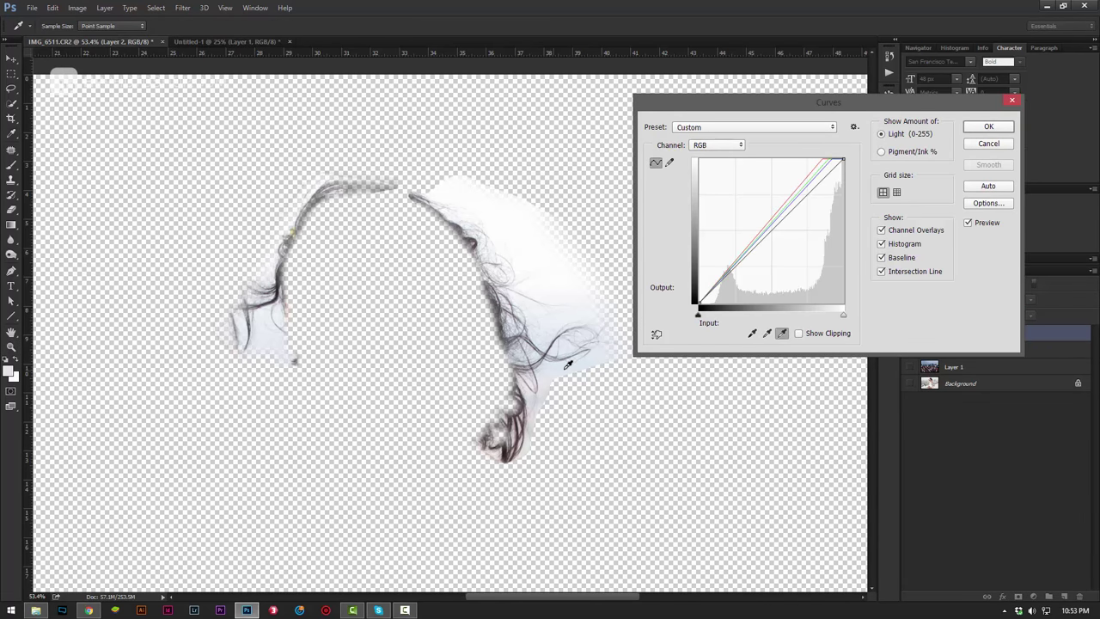
left_click(540, 311)
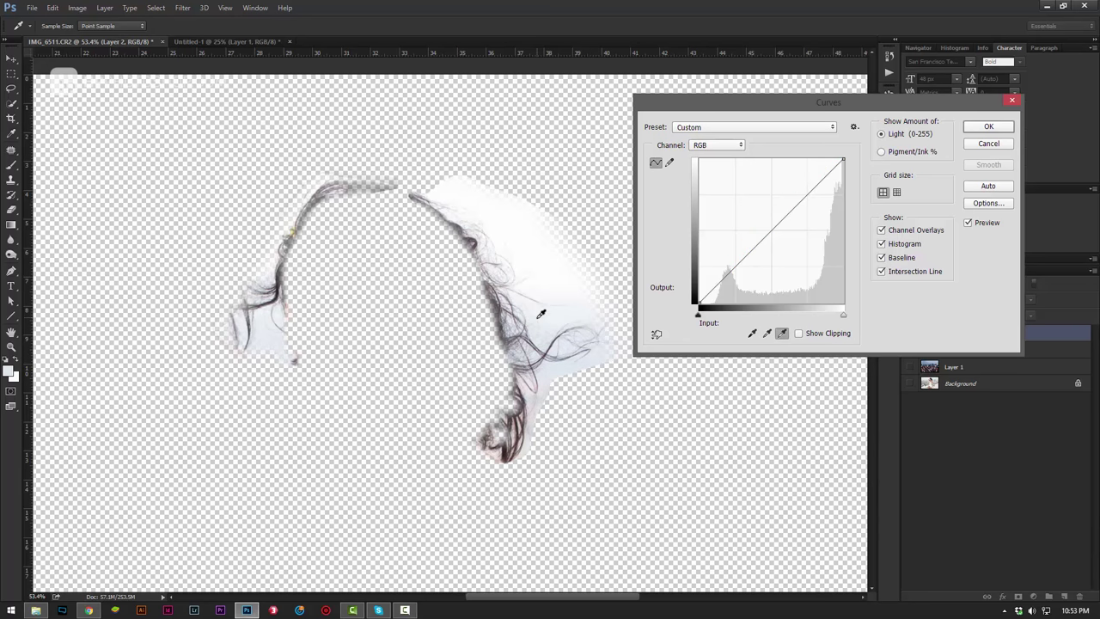
left_click(608, 348)
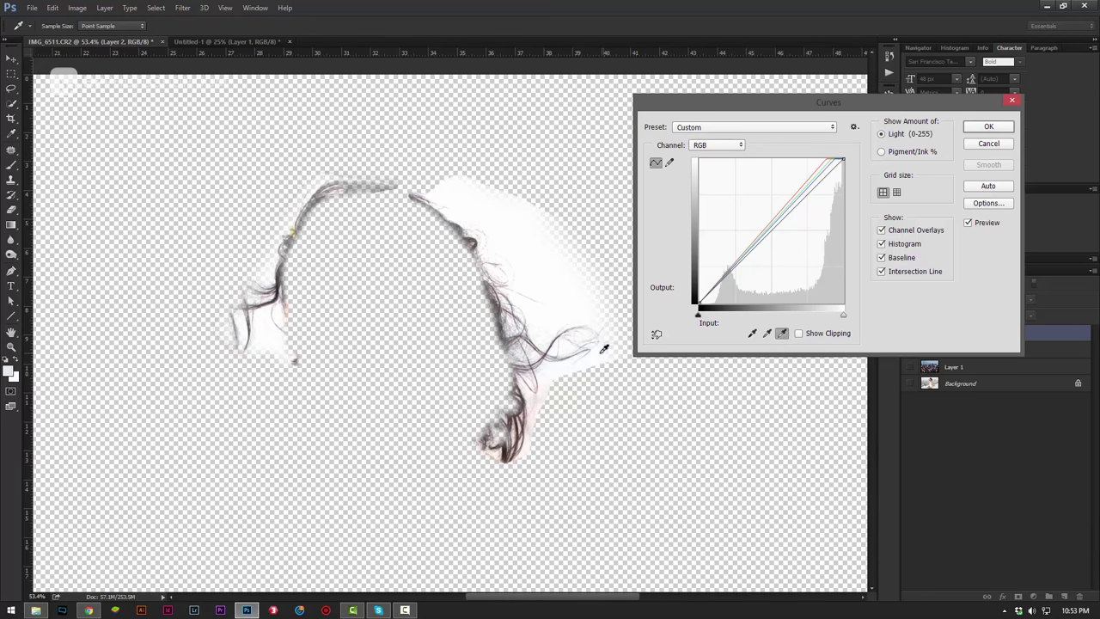
left_click(563, 322)
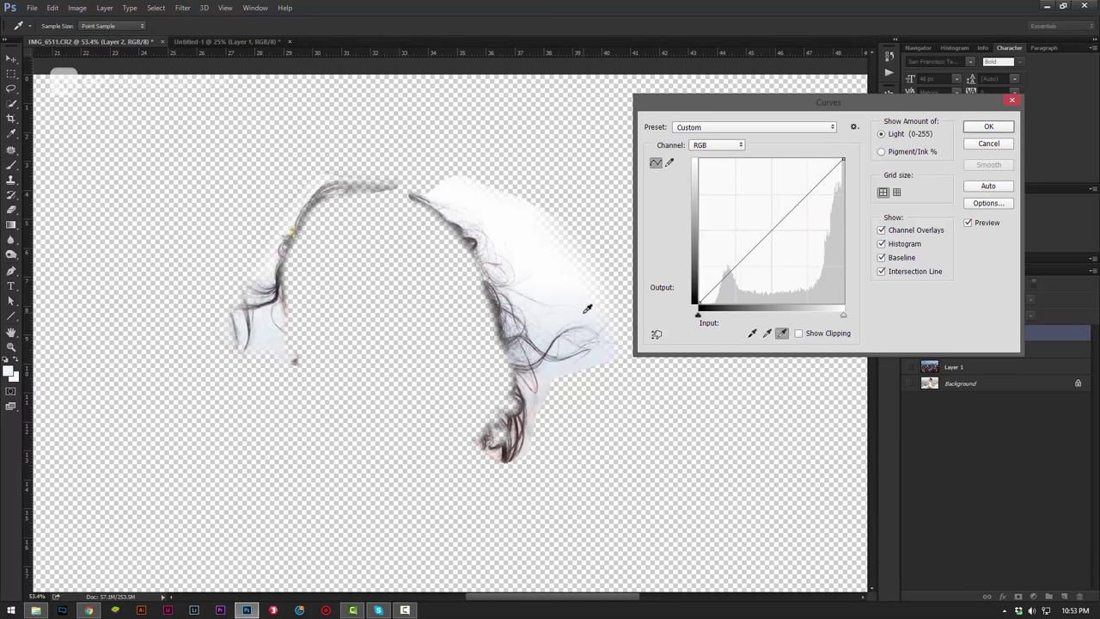
left_click(586, 307)
left_click(529, 262)
left_click(531, 243)
left_click(570, 224)
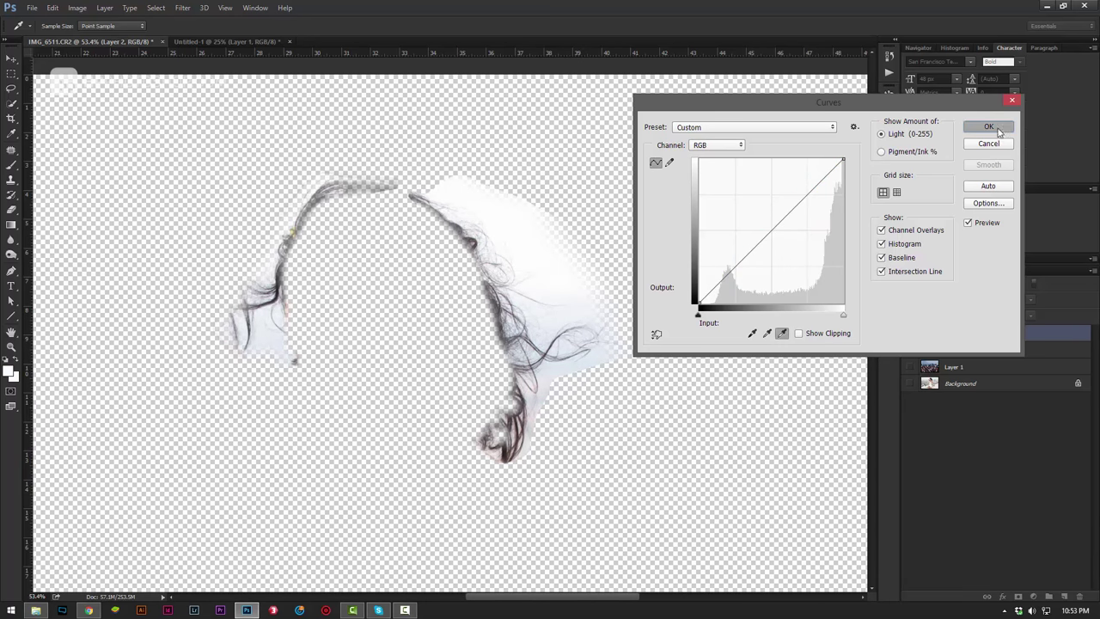
left_click(988, 126)
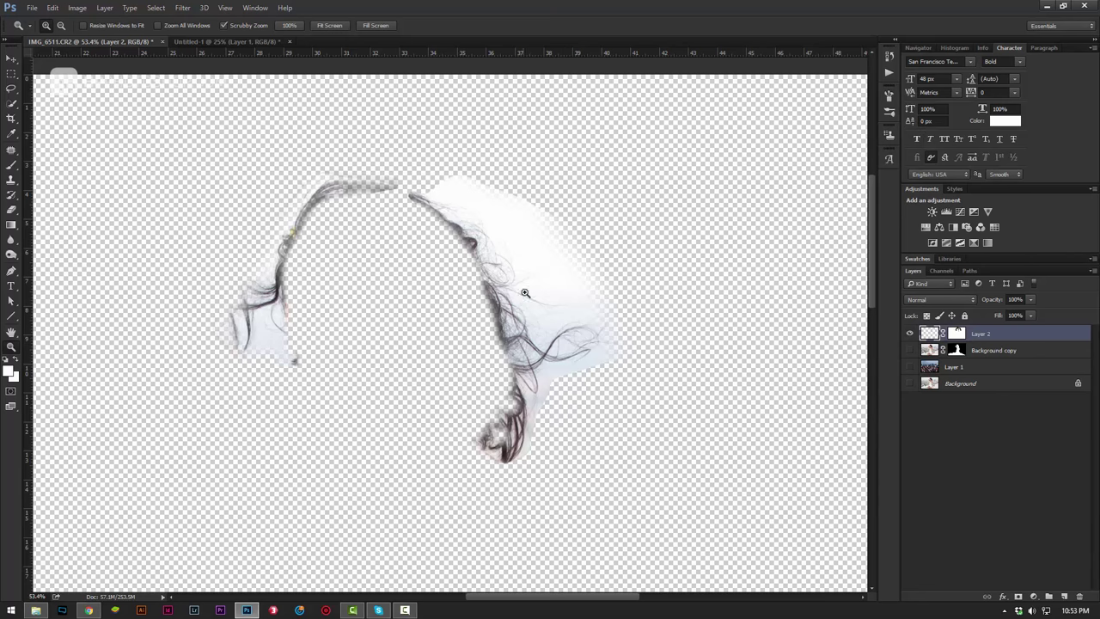
Step: Show the city, copy and background layers again and set Layer 2 to Multiply
left_click_drag(911, 355, 910, 383)
left_click(945, 301)
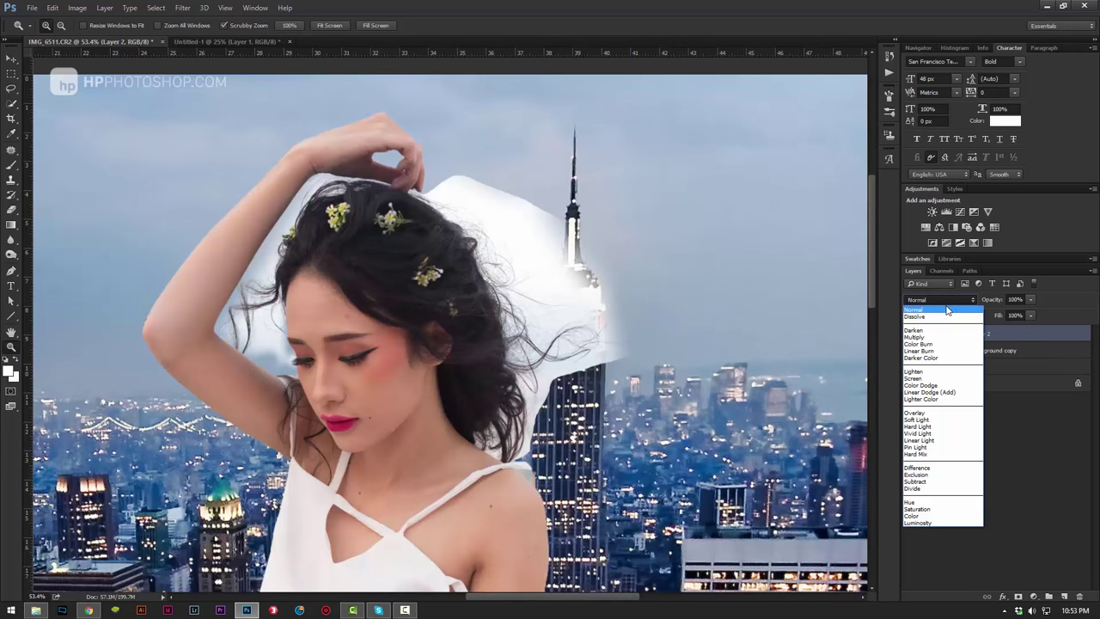
left_click(937, 334)
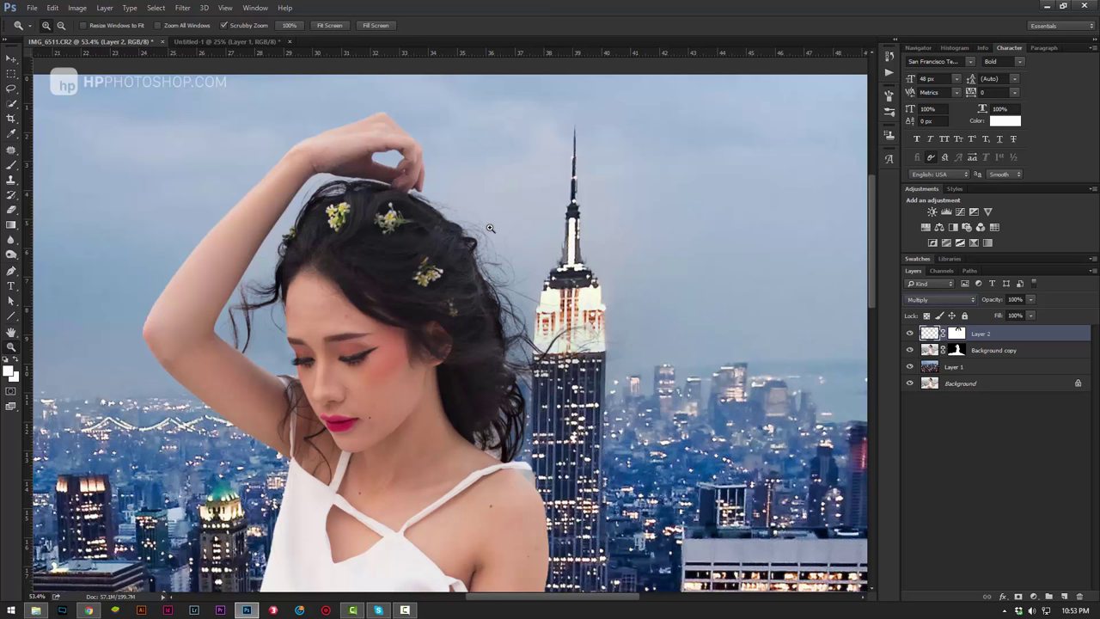
left_click(74, 11)
mouse_move(95, 37)
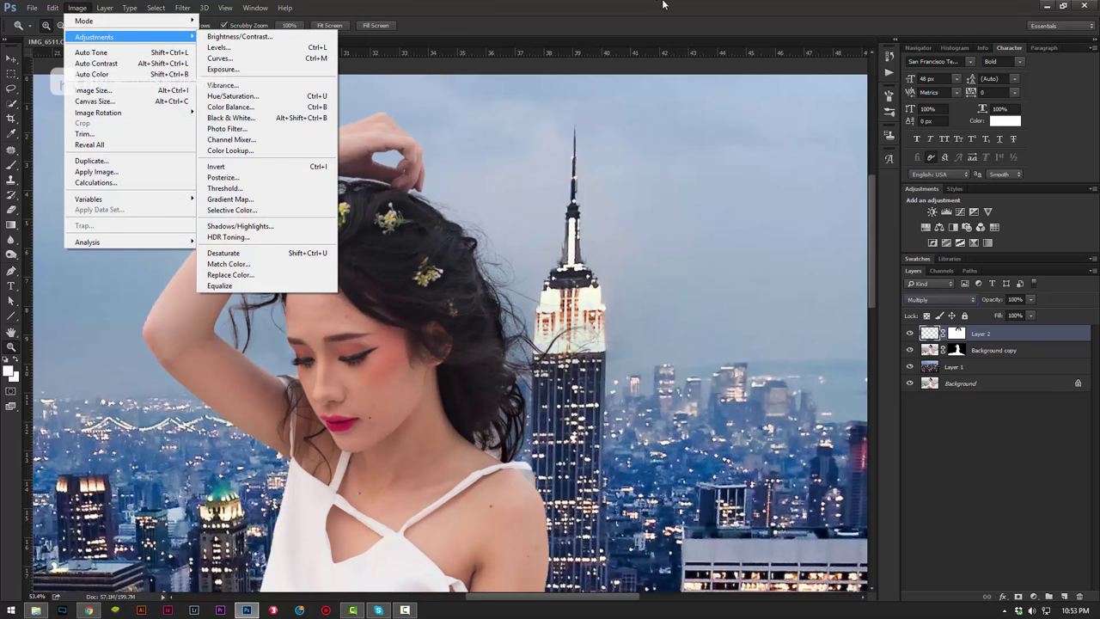
left_click(479, 183)
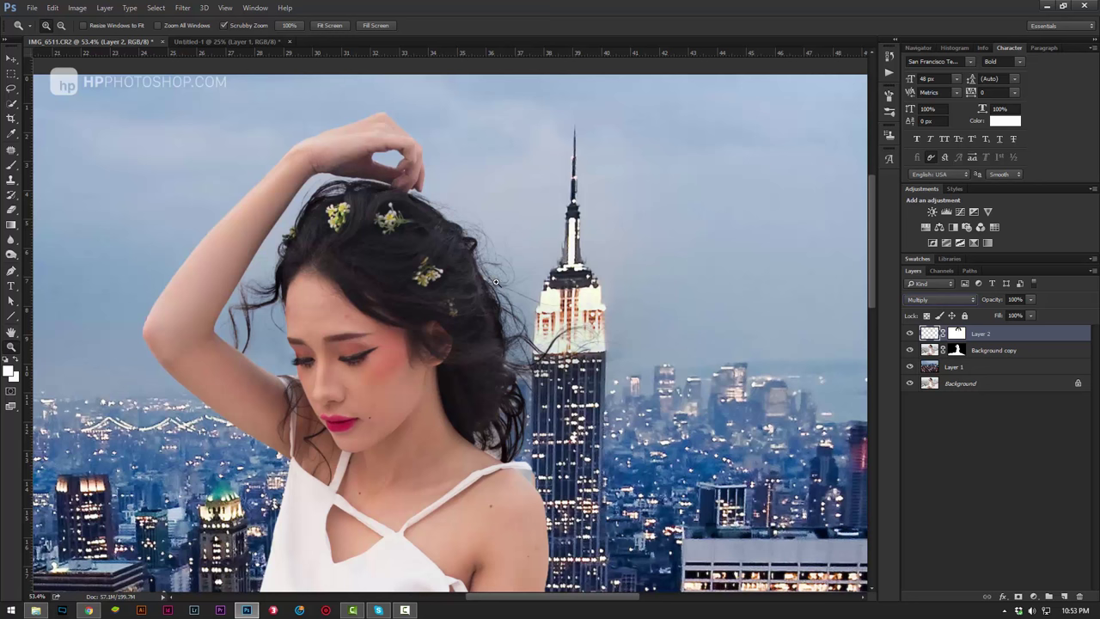
left_click_drag(507, 246, 605, 267)
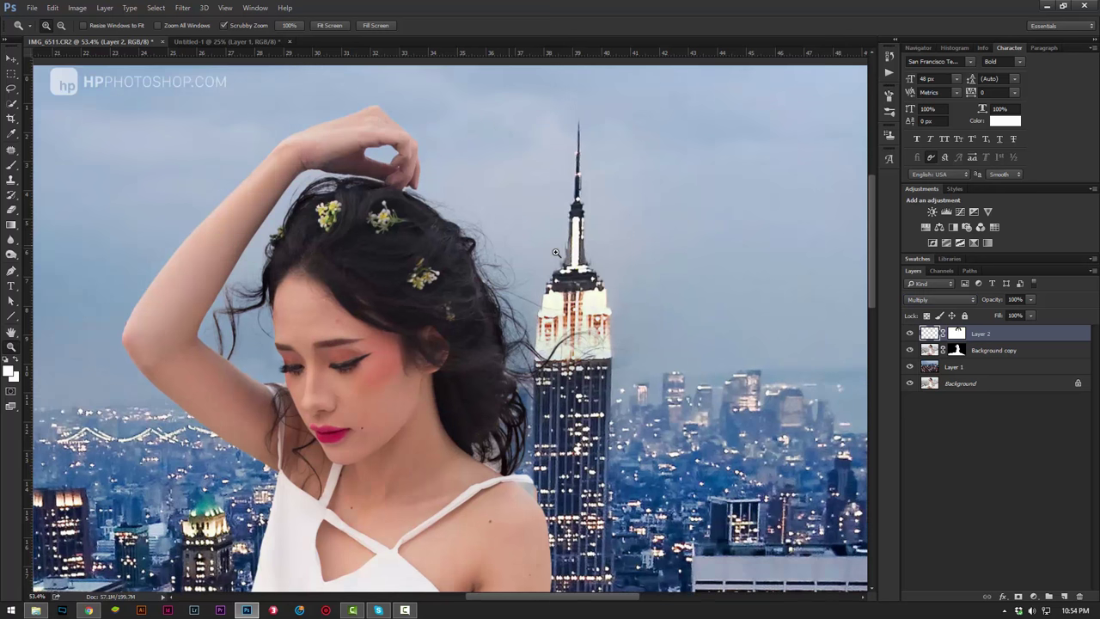
left_click_drag(461, 207, 318, 222)
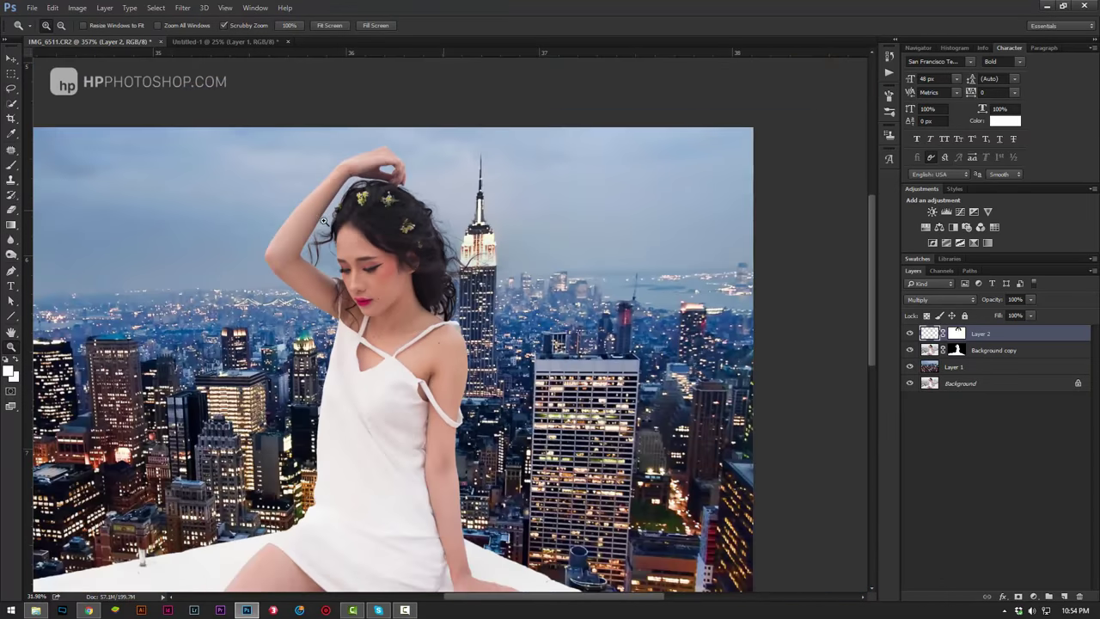